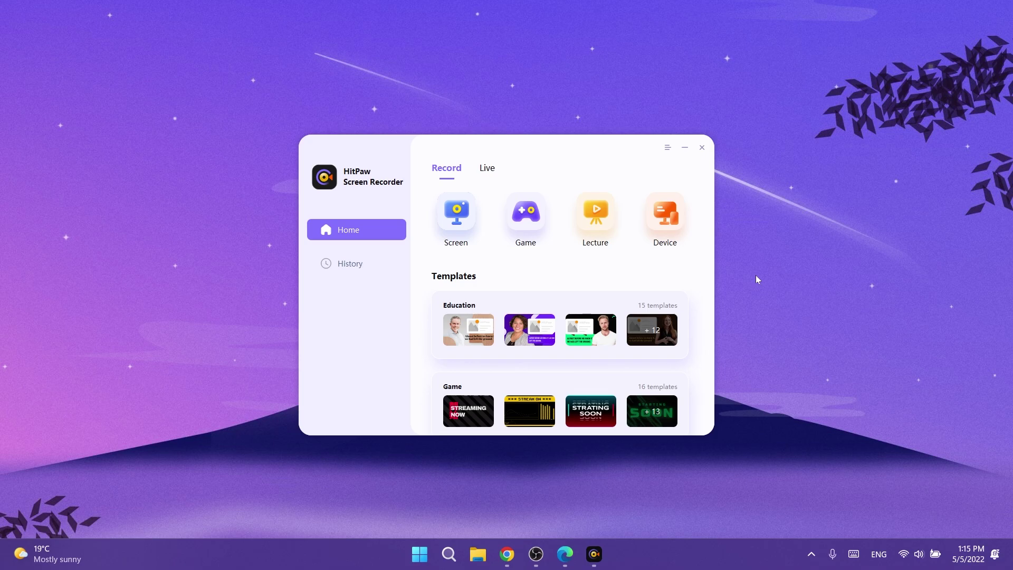
Bring the Edge browser showing the HitPaw Screen Recorder product page to the front
left_click(564, 553)
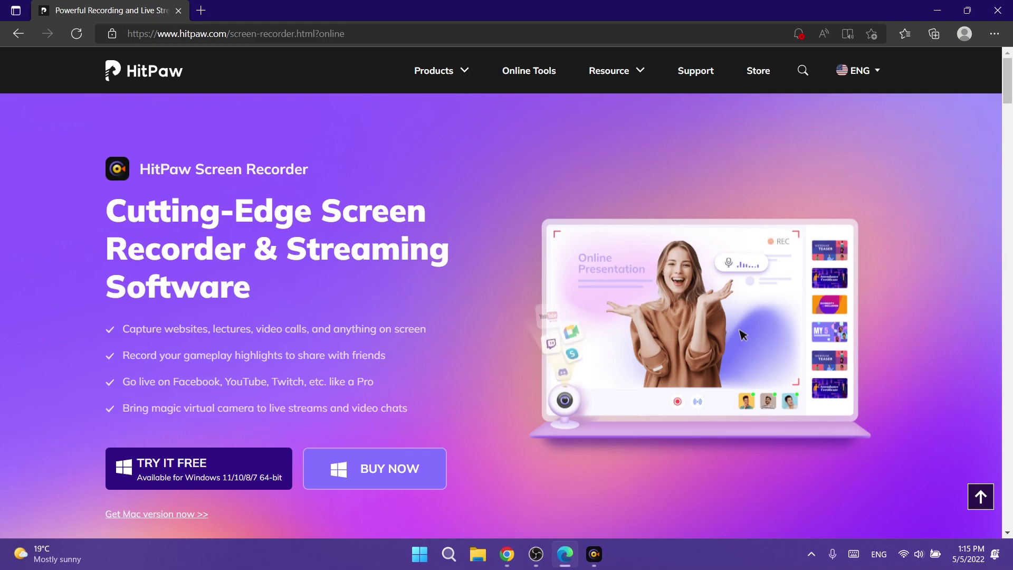
Scroll down the HitPaw product page and back up to the top
scroll(280, 314, "down", 4)
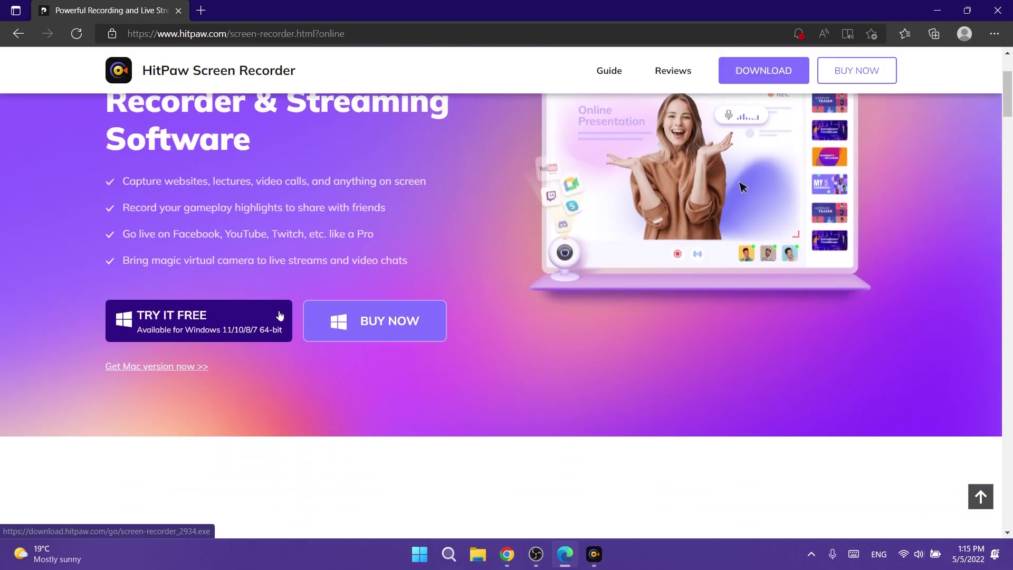
scroll(280, 314, "up", 5)
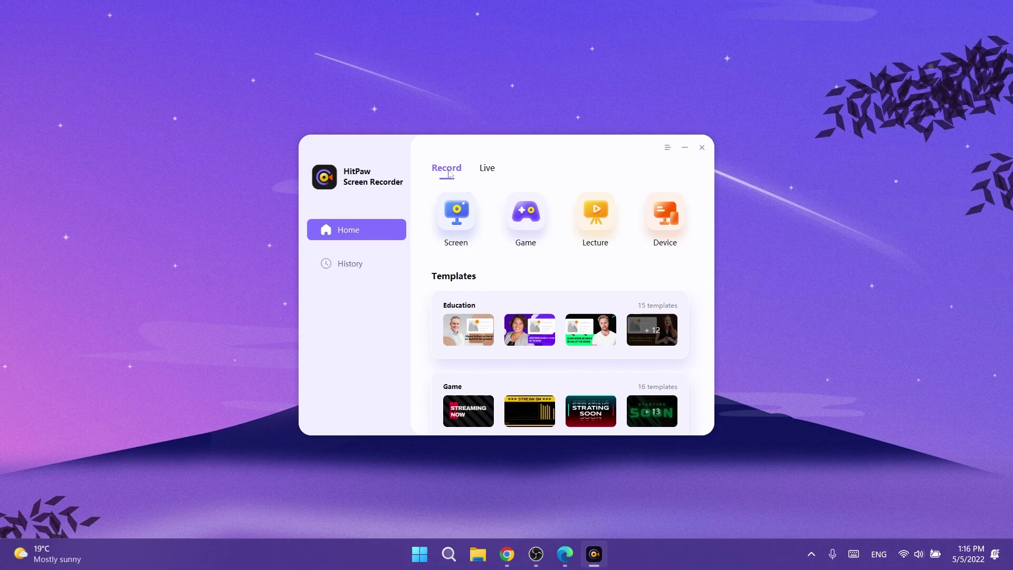
Browse the Live and Record options and the empty History page, then return Home
left_click(489, 175)
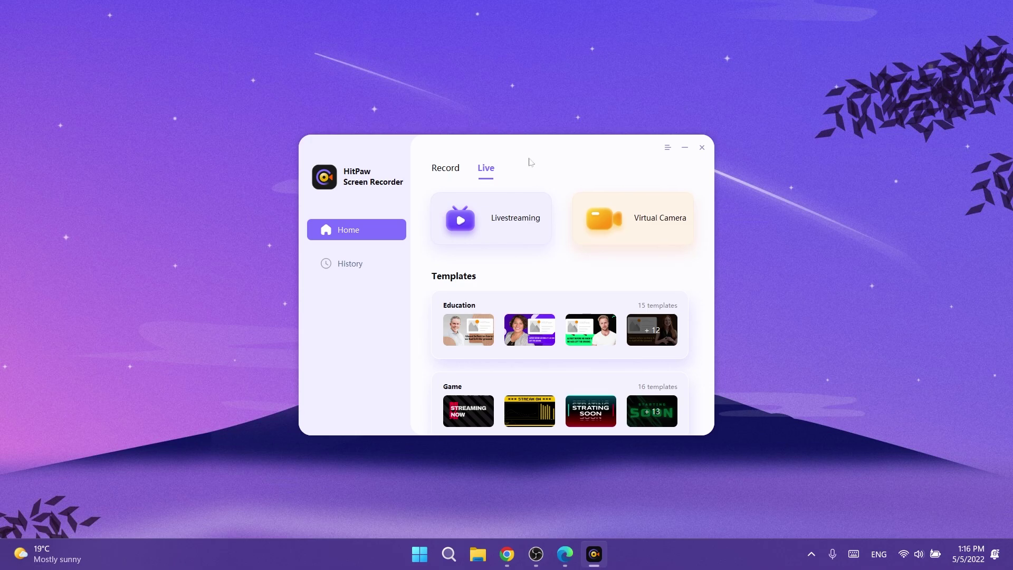
left_click(446, 167)
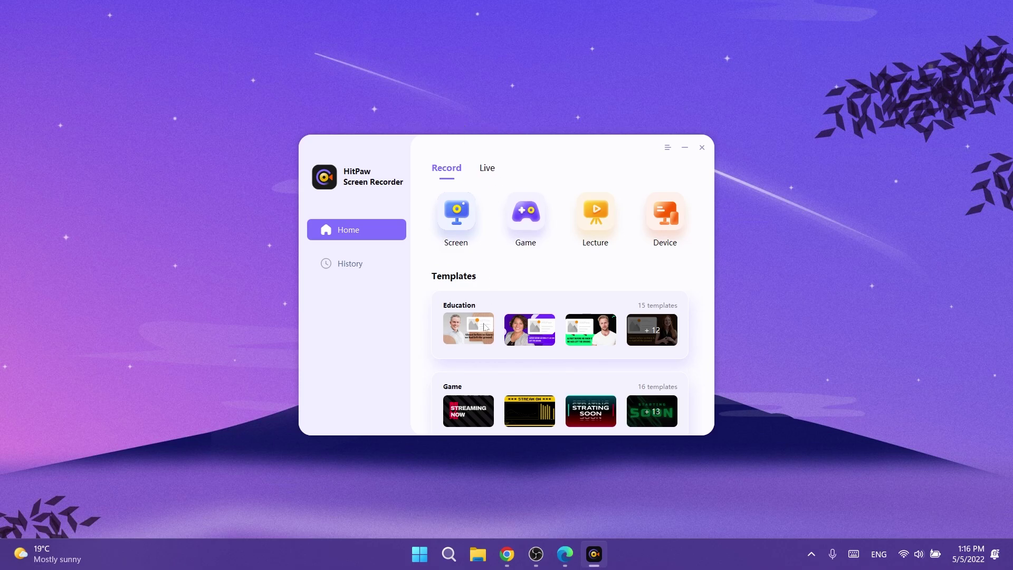
scroll(469, 316, "down", 1)
scroll(471, 322, "up", 1)
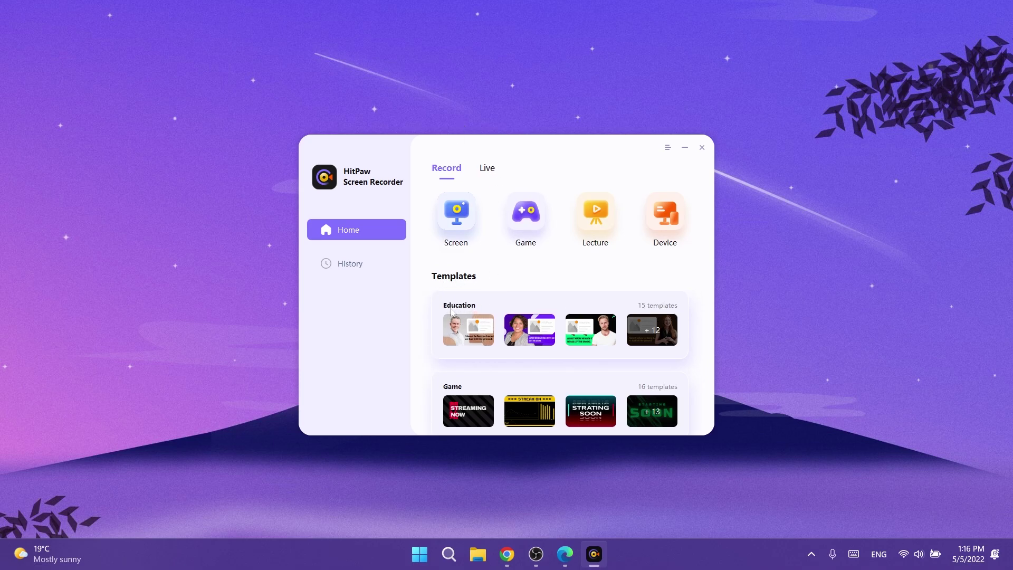
scroll(479, 359, "down", 1)
scroll(467, 372, "up", 1)
left_click(350, 264)
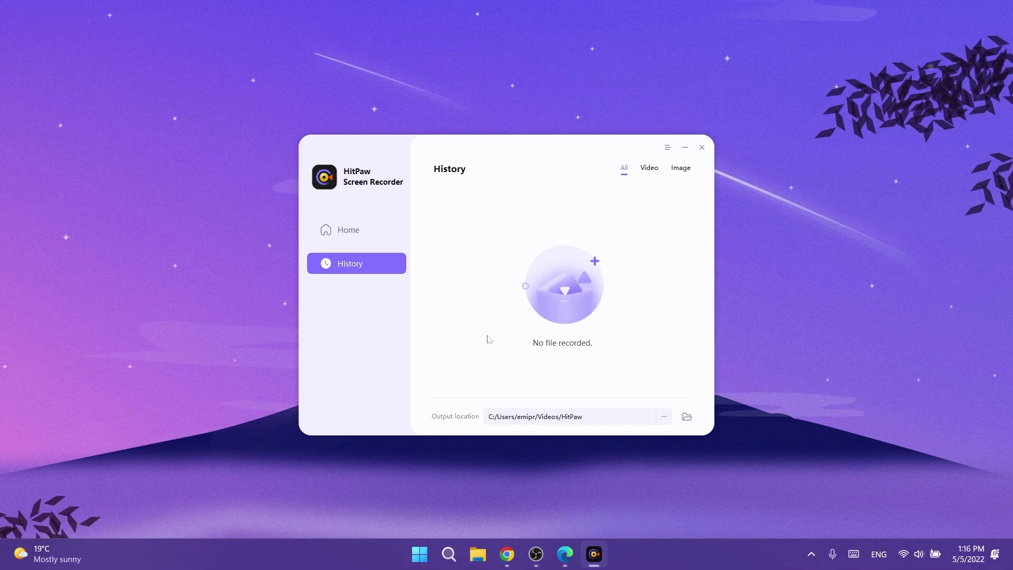
left_click(395, 231)
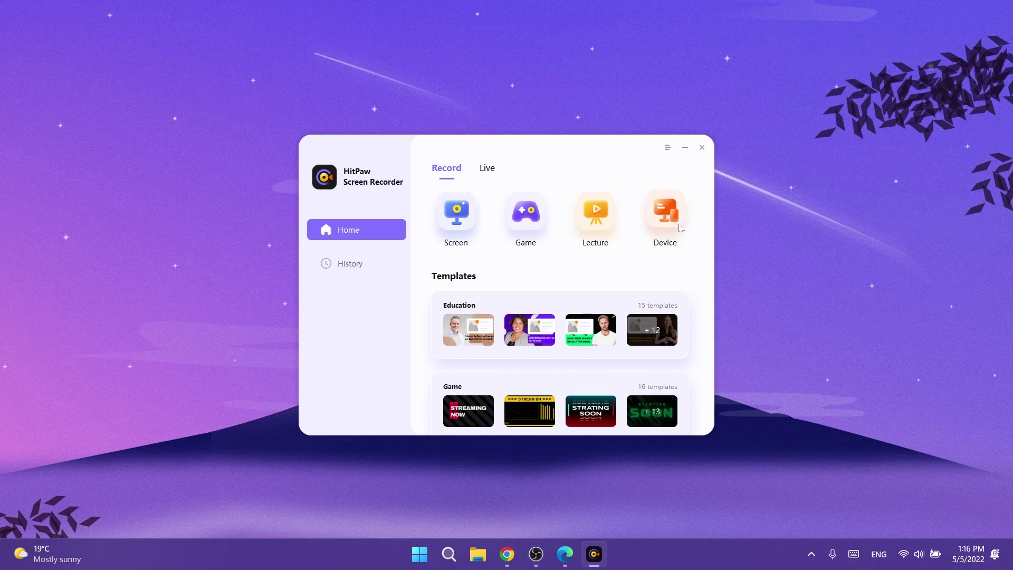
Draw a trial capture area, discard it, and switch to full-screen capture with Space
left_click(456, 211)
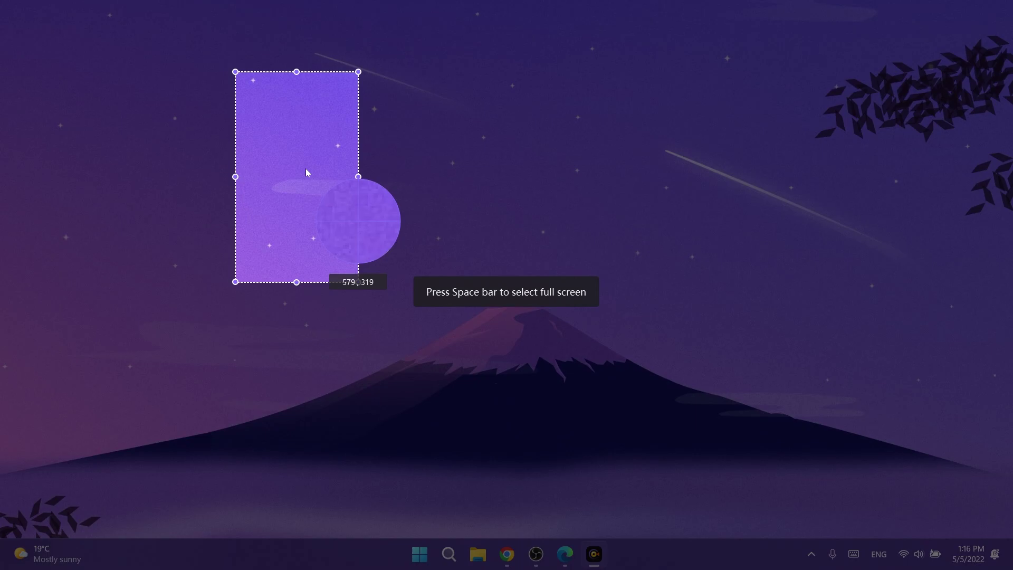
left_click(321, 210)
left_click_drag(359, 175, 837, 474)
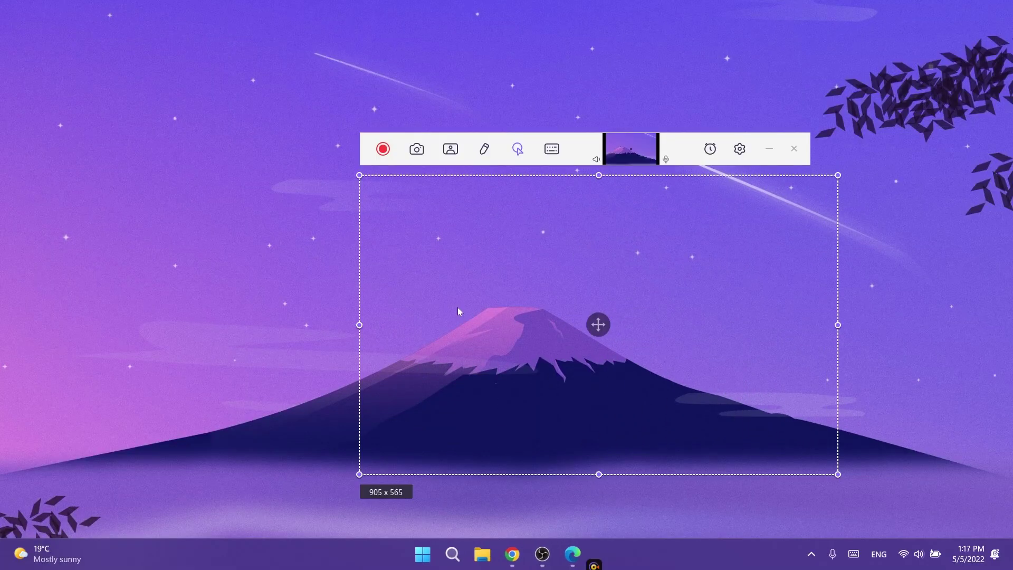
left_click(794, 149)
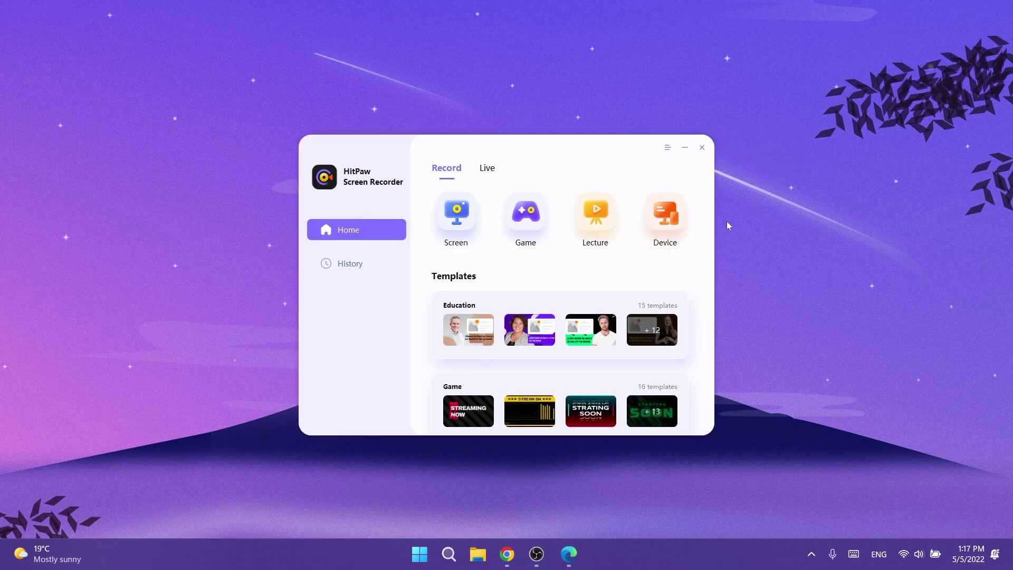
left_click(453, 214)
key("space")
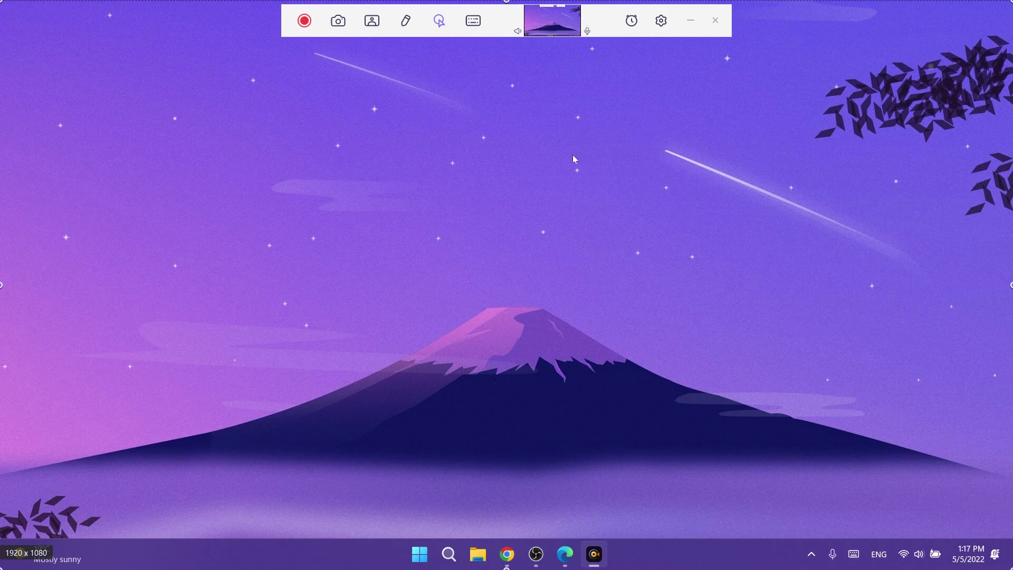
Draw a 1352 x 692 capture area around the mountain and enable mouse capture
left_click(514, 181)
left_click_drag(117, 83, 831, 449)
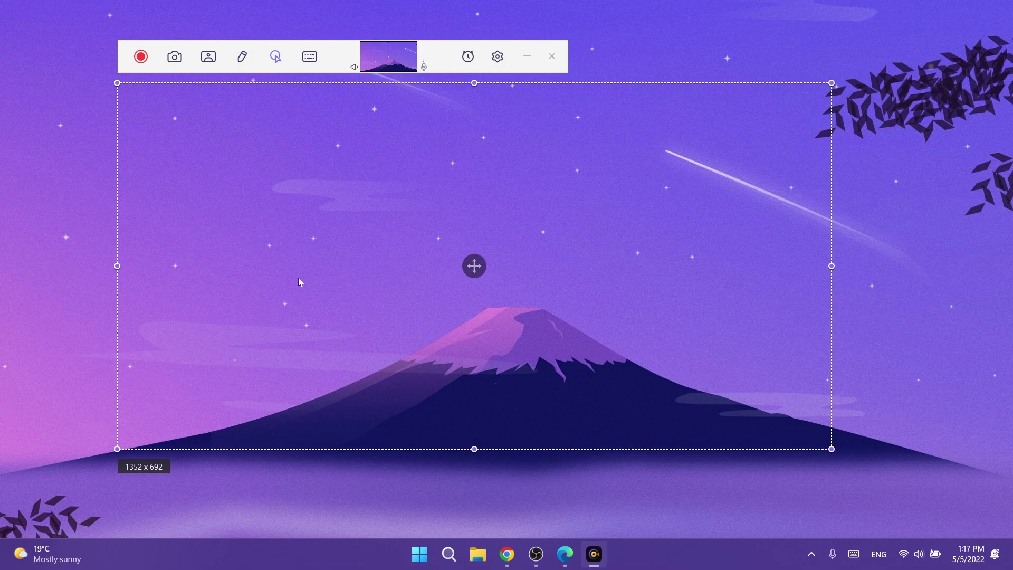
left_click(282, 57)
Set the frame rate to 60 fps in Settings, keeping Original resolution and MP4 output
left_click(497, 56)
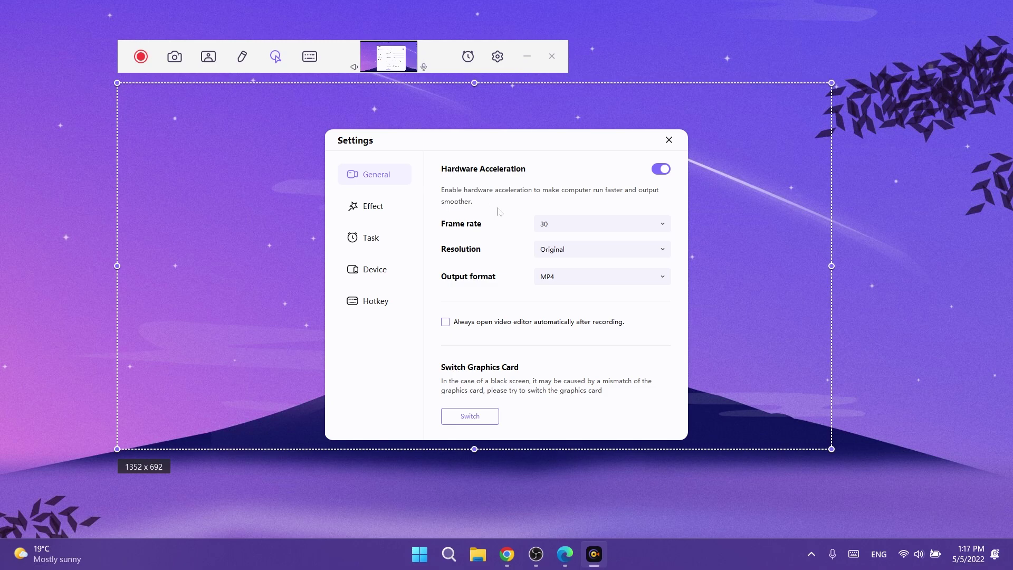
left_click_drag(485, 144, 481, 130)
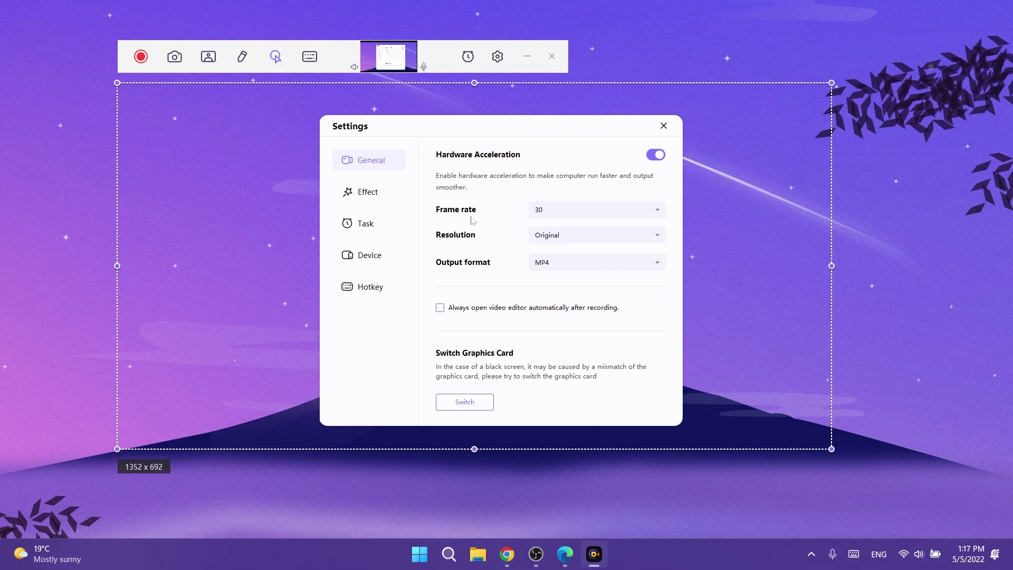
left_click(580, 210)
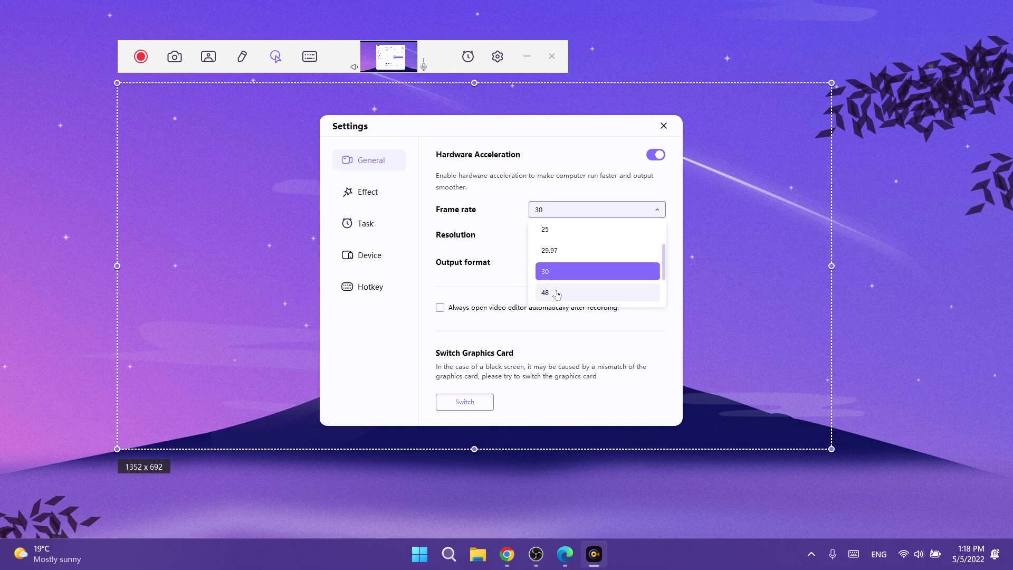
scroll(556, 294, "down", 2)
left_click(555, 293)
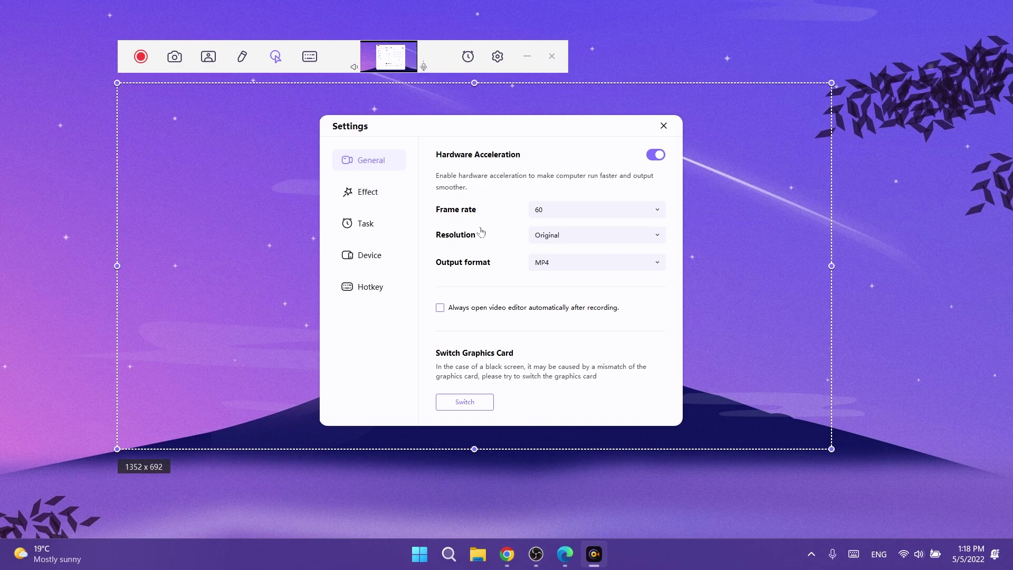
left_click(555, 240)
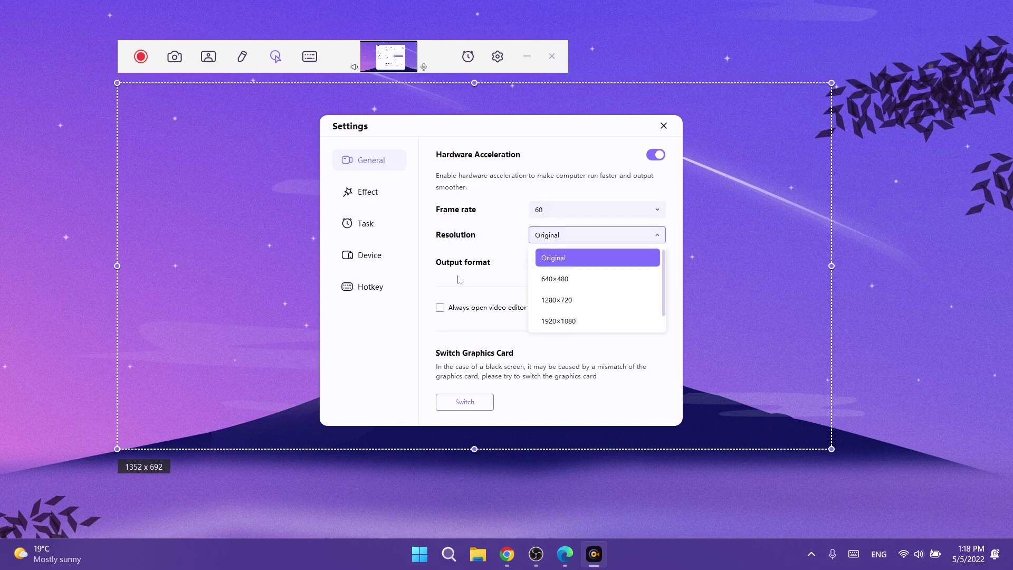
left_click(458, 279)
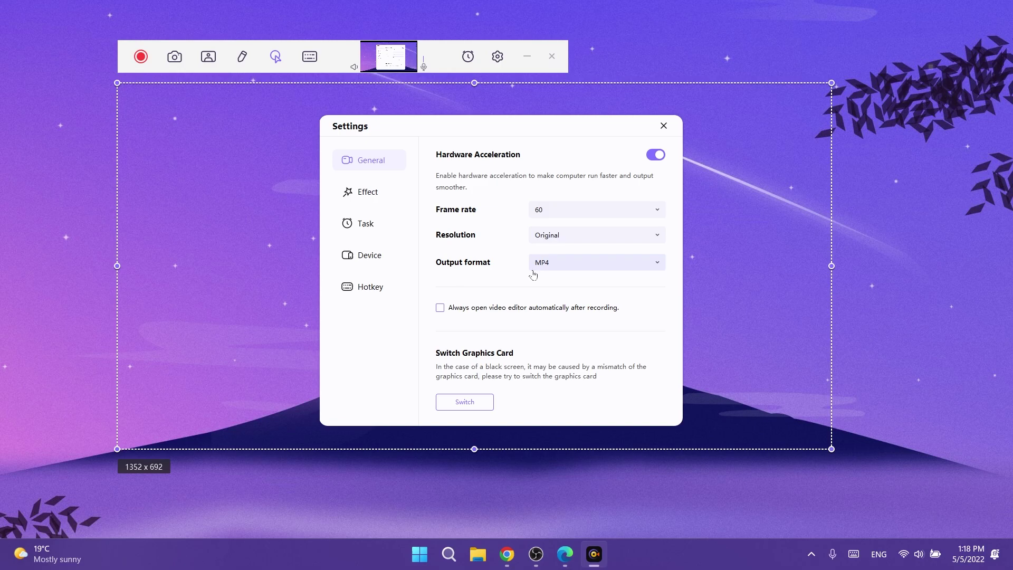
left_click(551, 268)
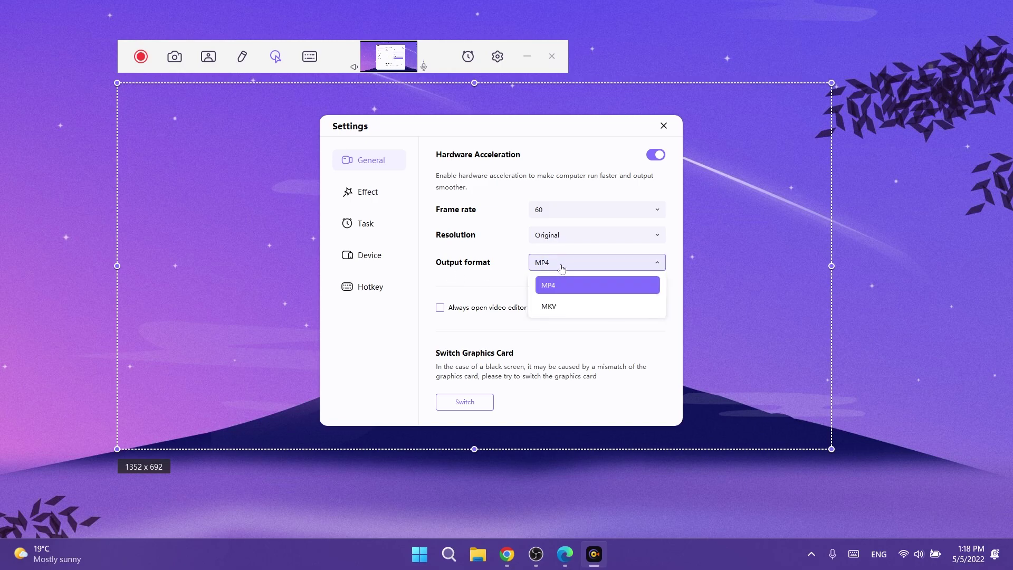
left_click(464, 282)
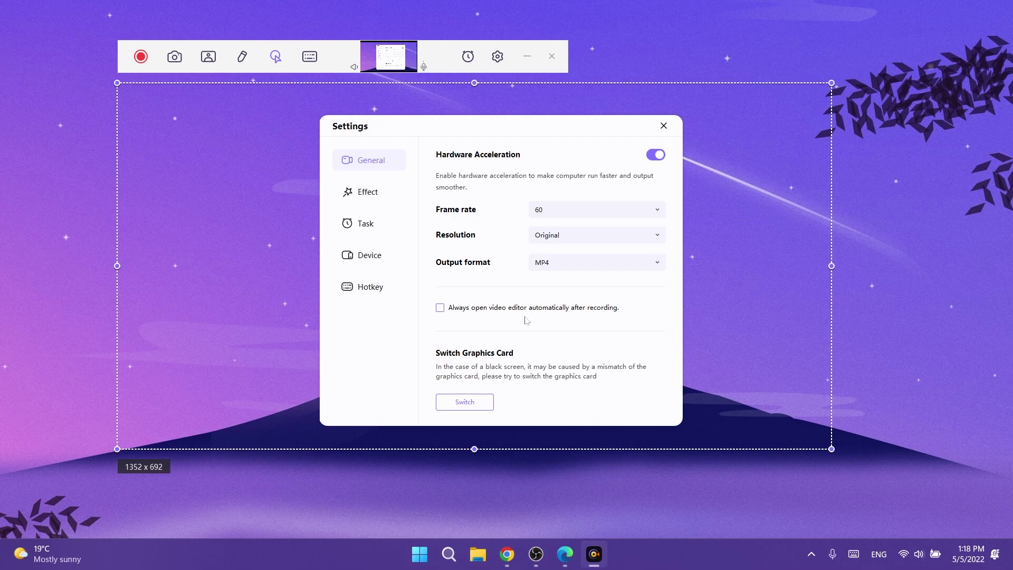
left_click(369, 192)
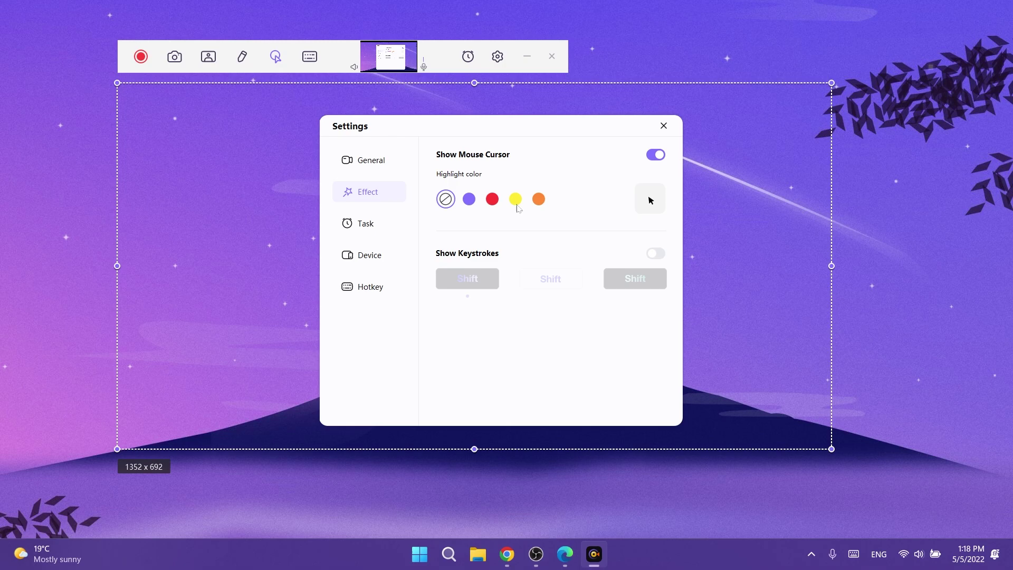
Give the recorded cursor a yellow highlight and turn on Show Keystrokes
left_click(517, 203)
left_click(657, 254)
left_click(376, 228)
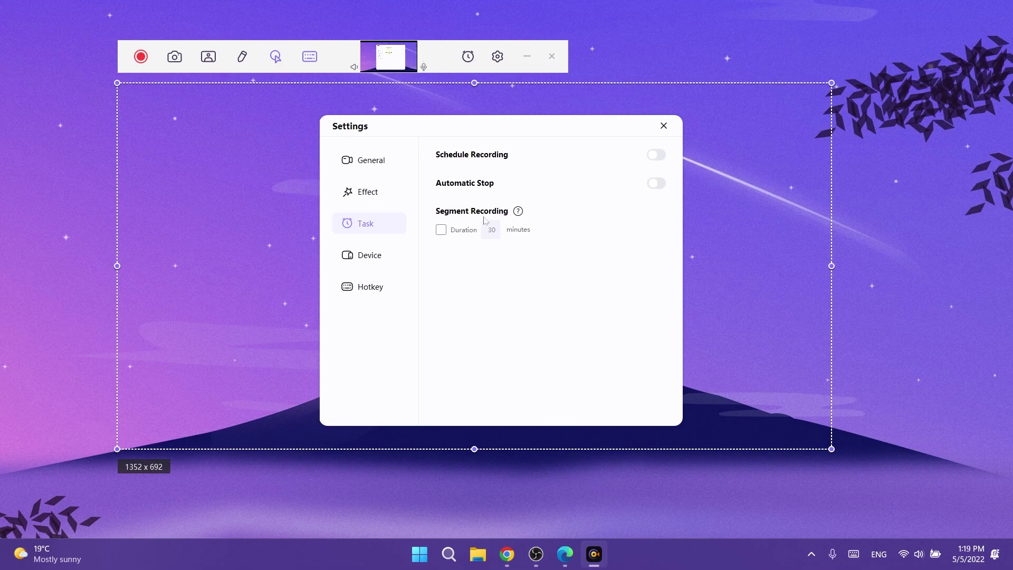
Keep Default microphone and speakers, review hotkeys, then close Settings and start recording
left_click(376, 259)
left_click(582, 162)
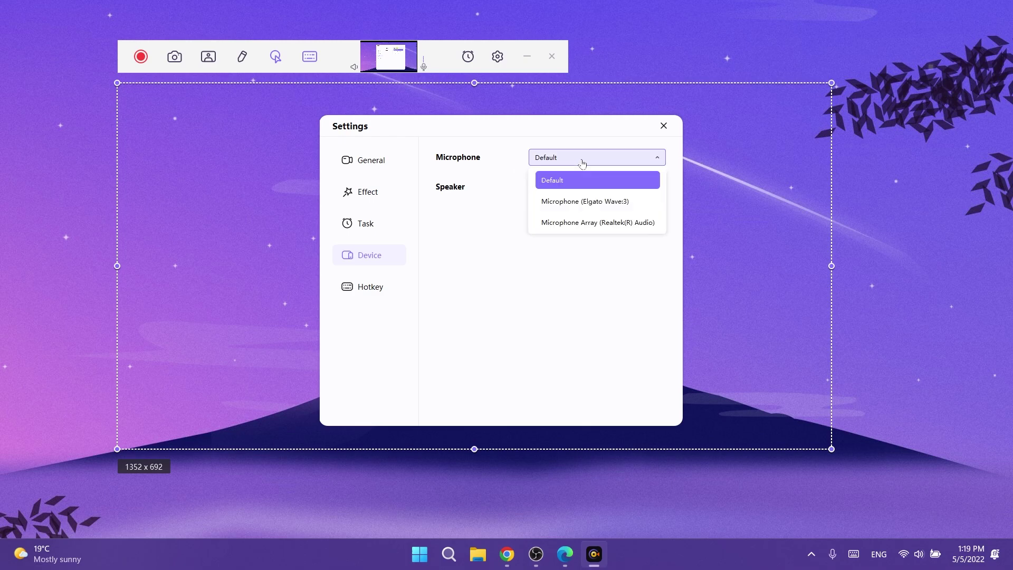
left_click(517, 272)
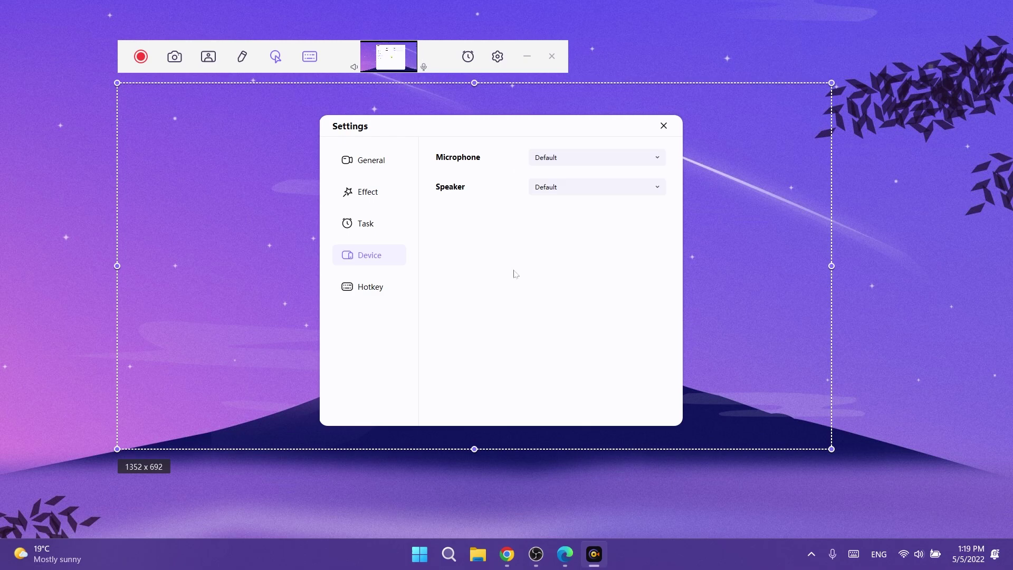
left_click(567, 198)
left_click(482, 244)
left_click(371, 285)
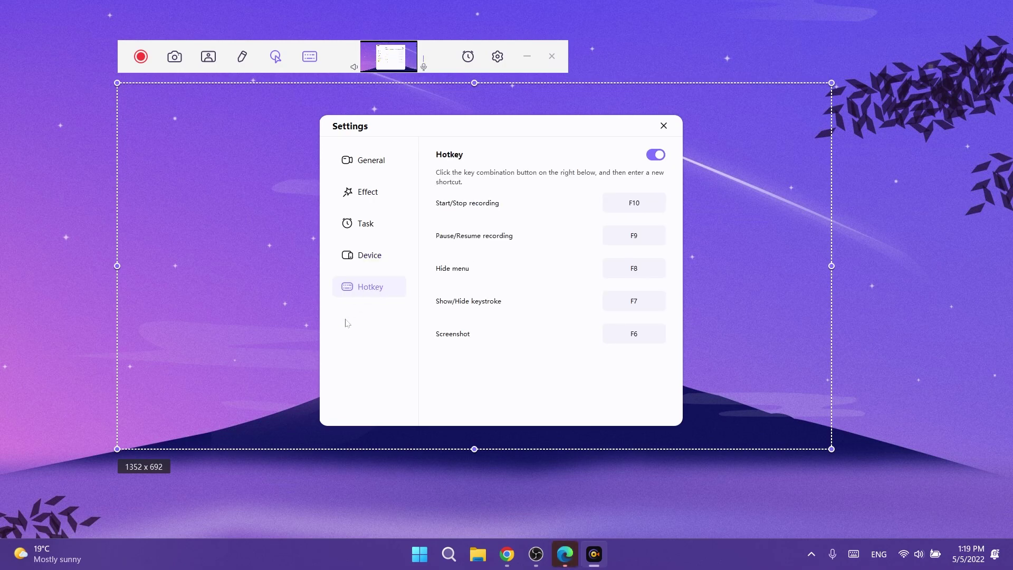
left_click(141, 56)
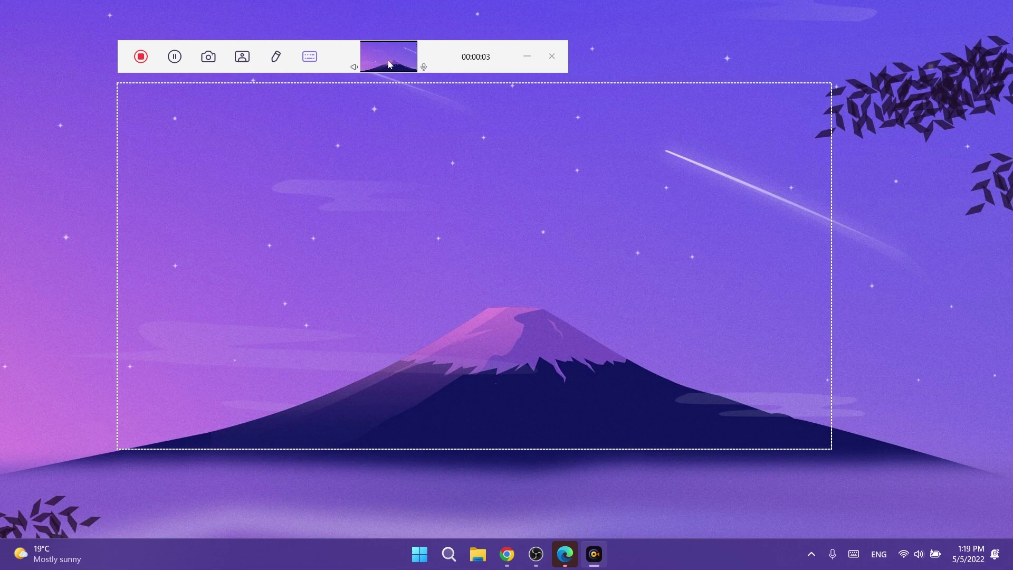
Open Windows Display settings from the desktop context menu and scroll through it
right_click(398, 218)
right_click(378, 197)
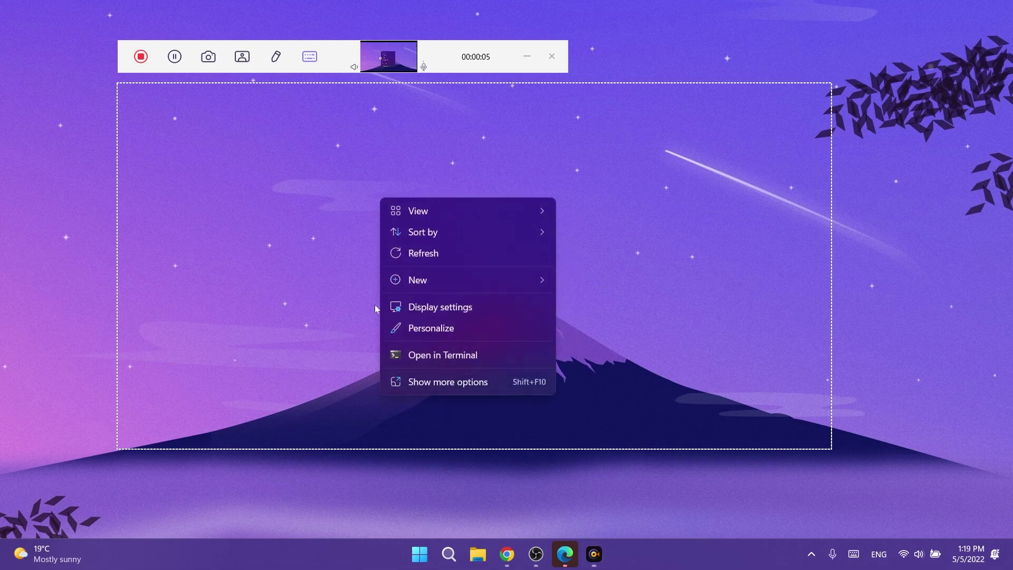
left_click(442, 308)
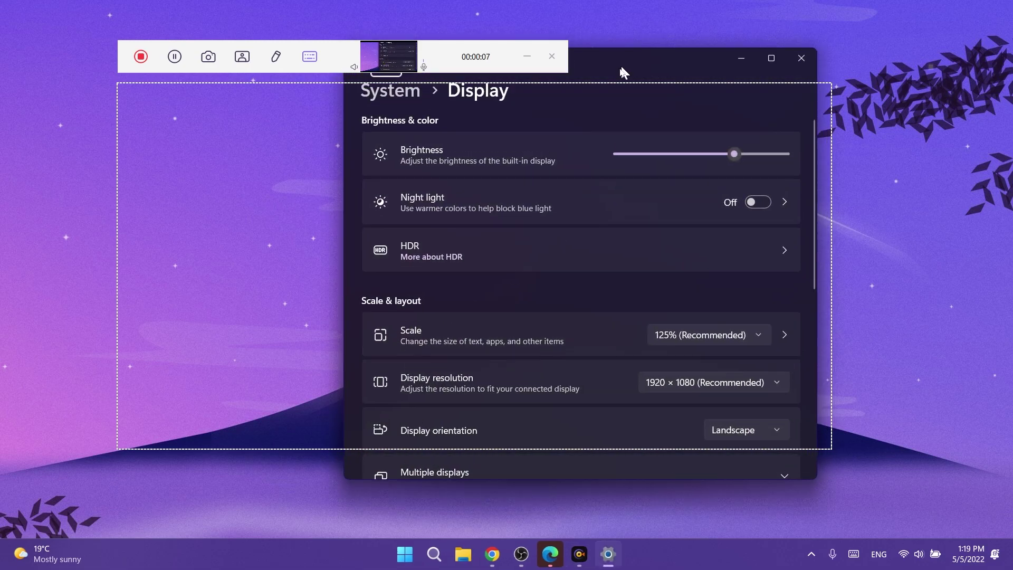
left_click_drag(624, 68, 483, 140)
scroll(438, 304, "down", 3)
scroll(438, 305, "up", 1)
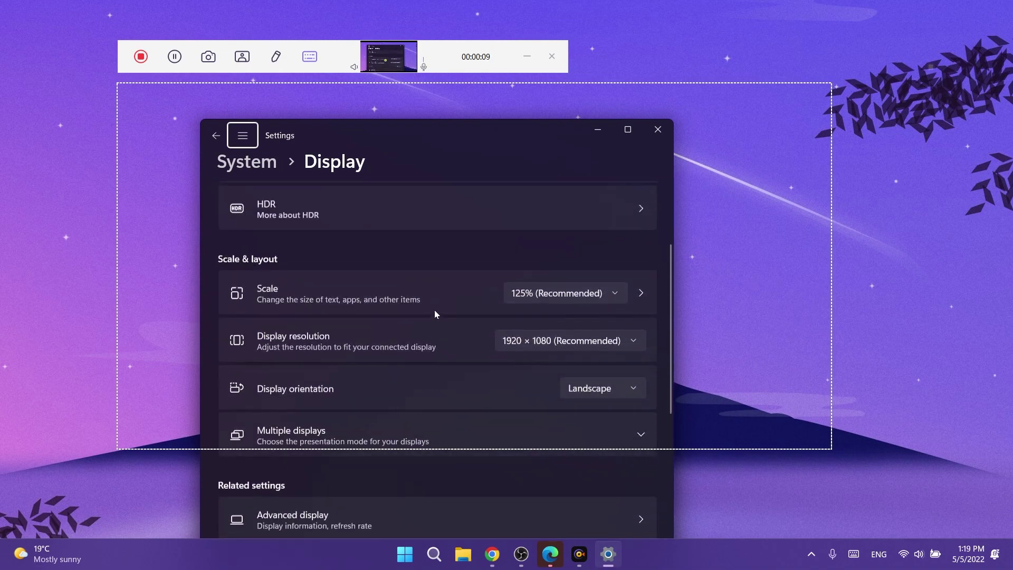
scroll(435, 309, "down", 4)
Close Display settings, stop recording, and open the folder holding clip 2022_05_05_131925
left_click(657, 132)
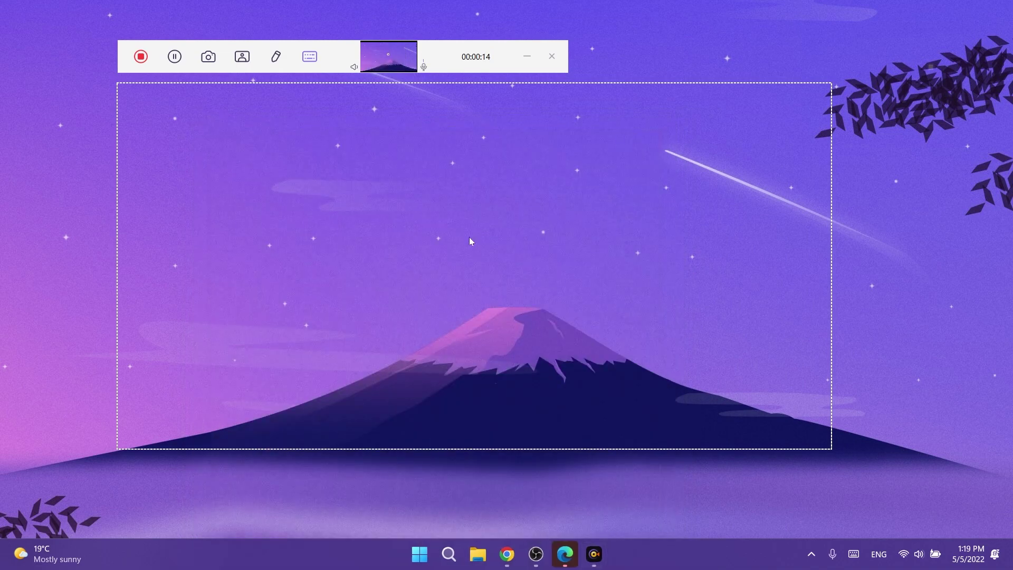
left_click(141, 57)
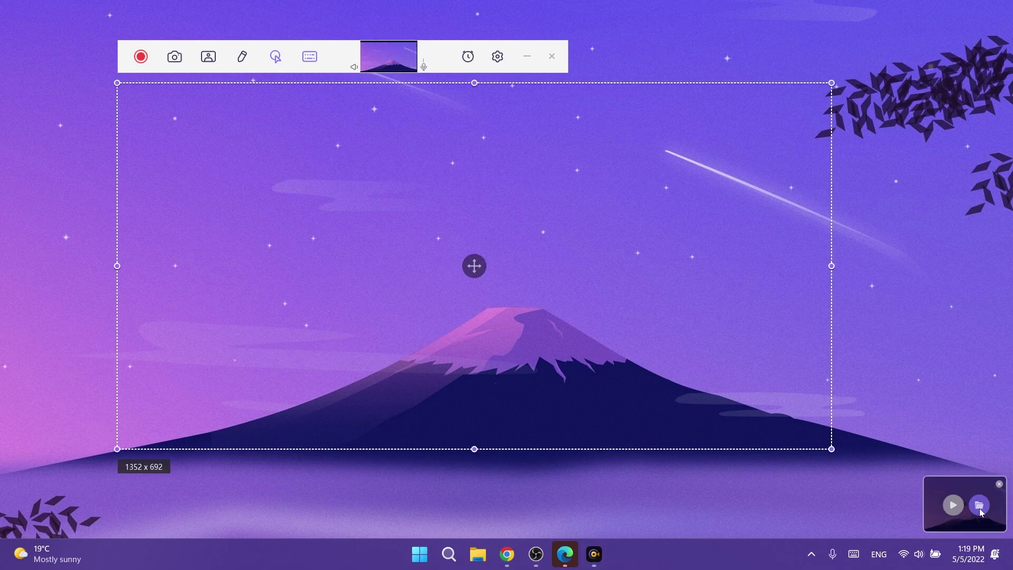
left_click(980, 508)
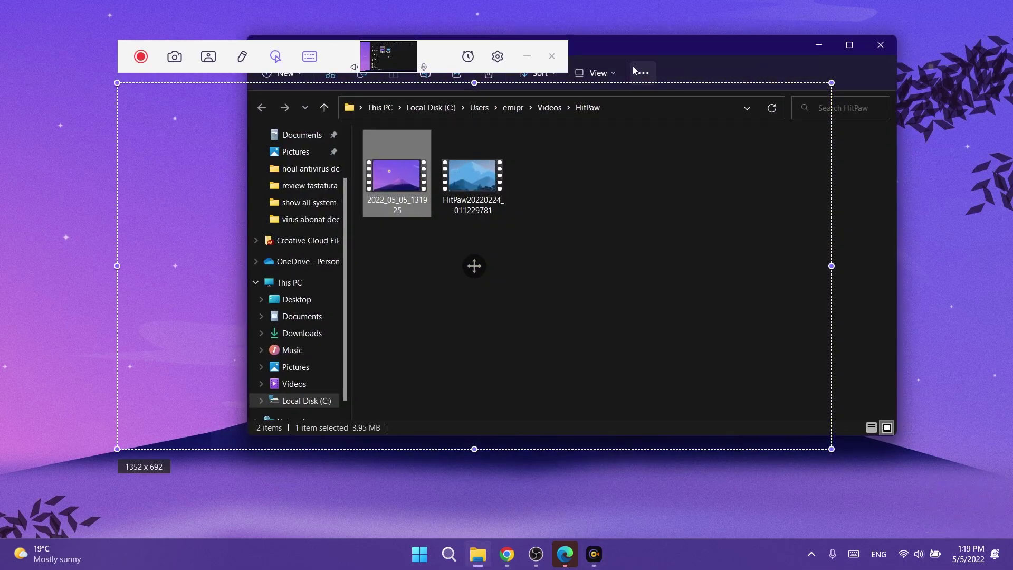
Play 2022_05_05_131925 in Media Player with the volume at zero, then close the player
double_click(408, 209)
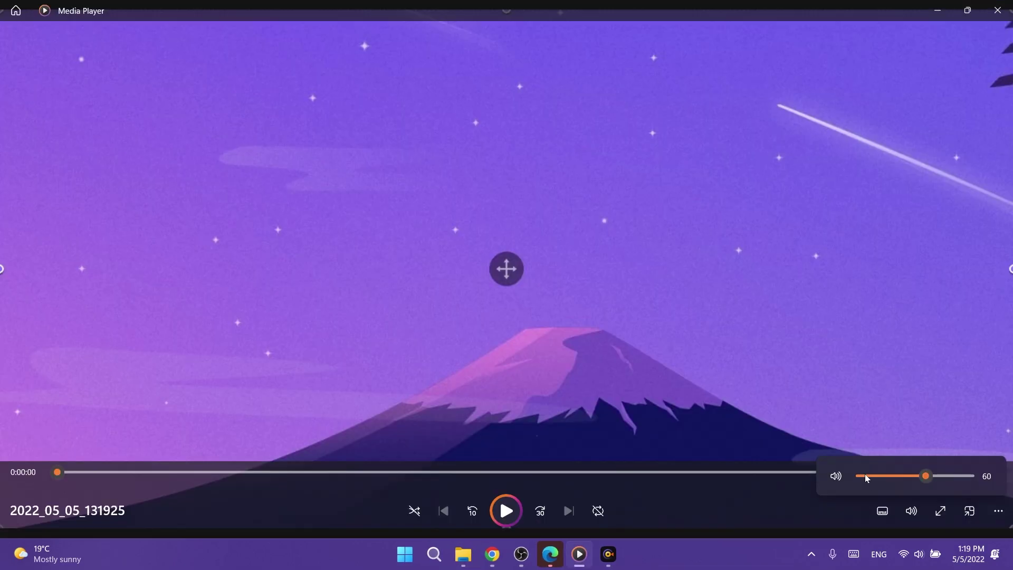
left_click_drag(865, 478, 855, 476)
left_click(506, 511)
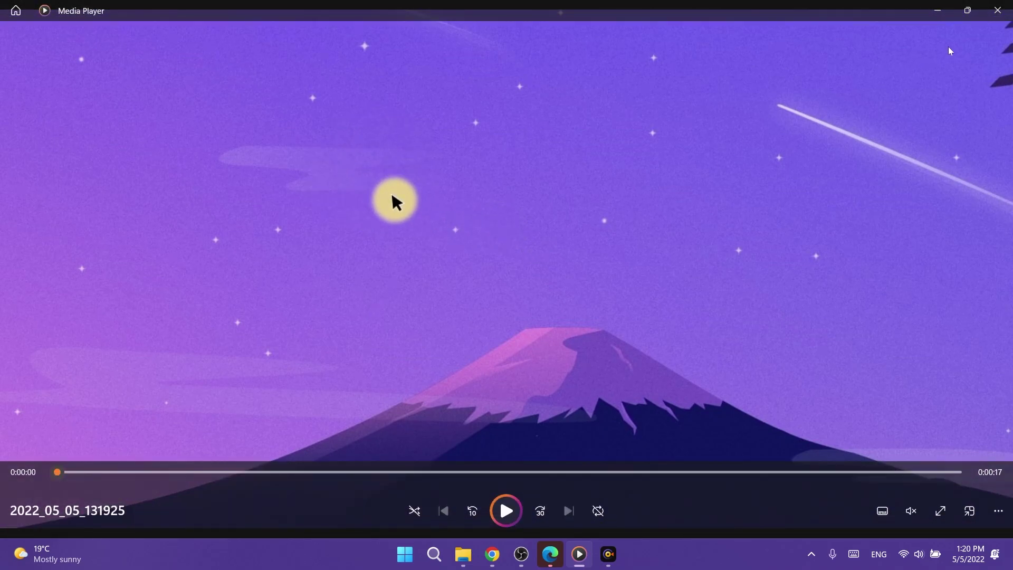
left_click(996, 10)
left_click(354, 265)
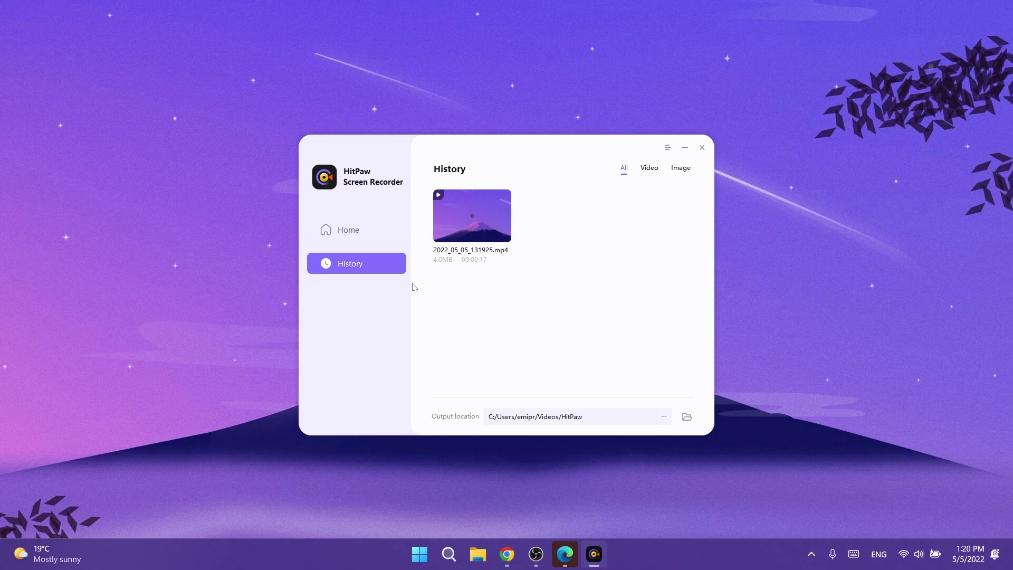
left_click(369, 232)
left_click(526, 217)
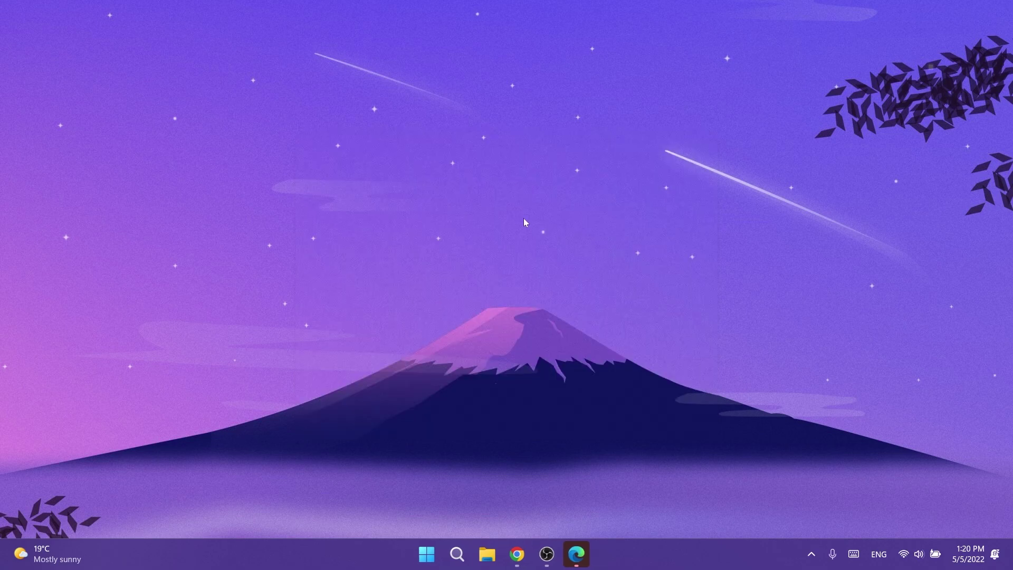
left_click(383, 106)
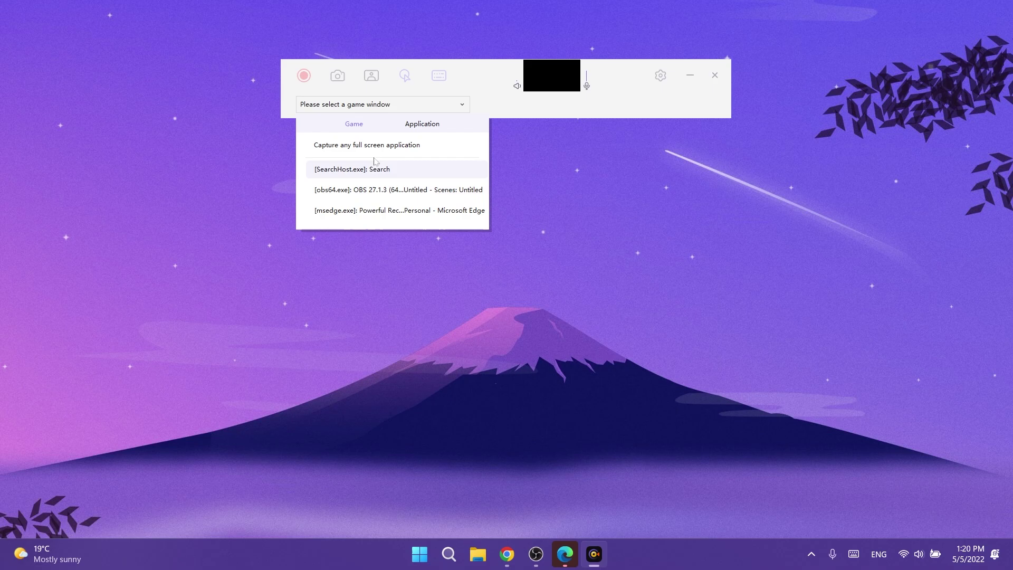
left_click(673, 111)
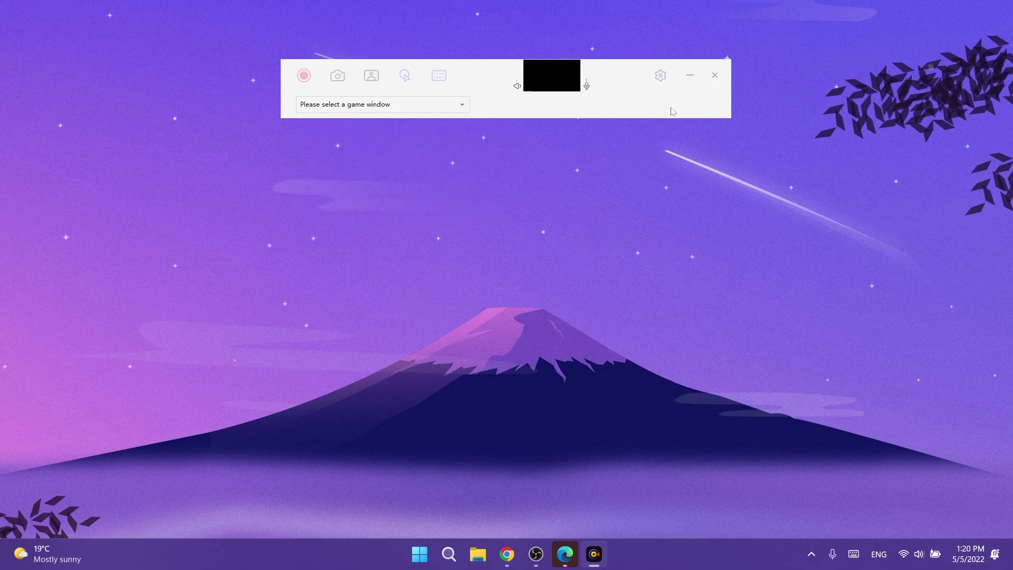
left_click(714, 75)
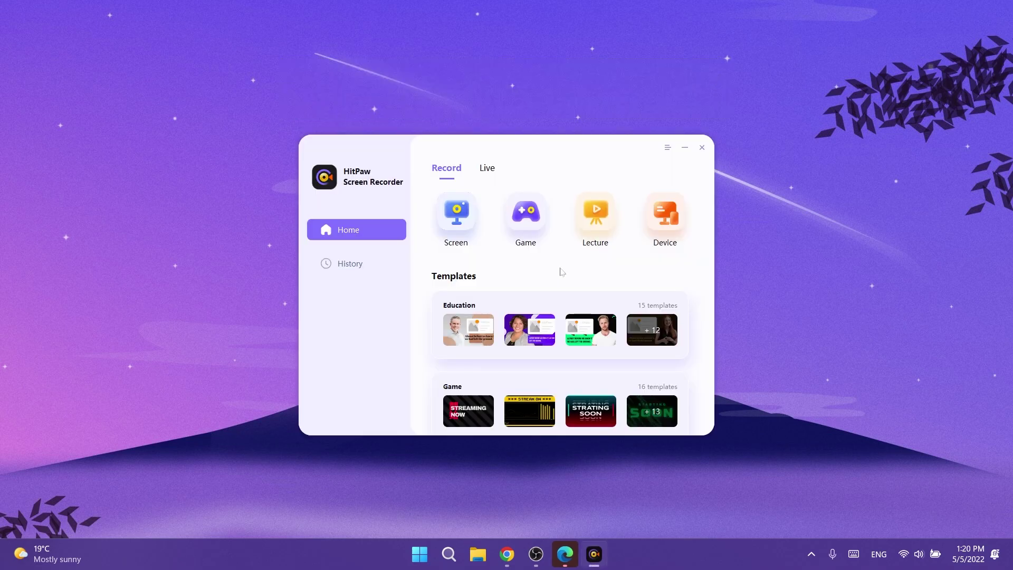
left_click(592, 216)
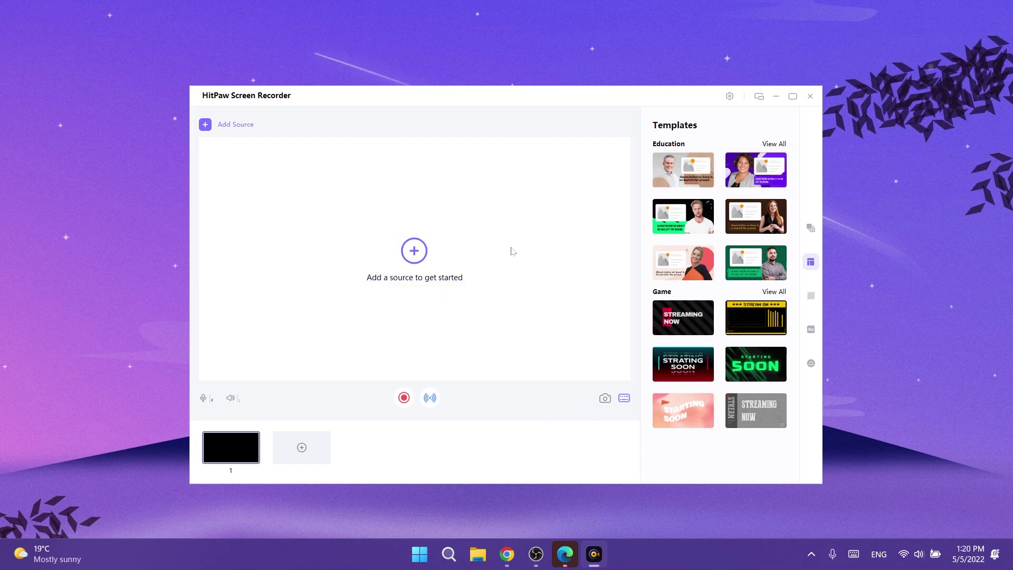
left_click(809, 96)
mouse_move(665, 222)
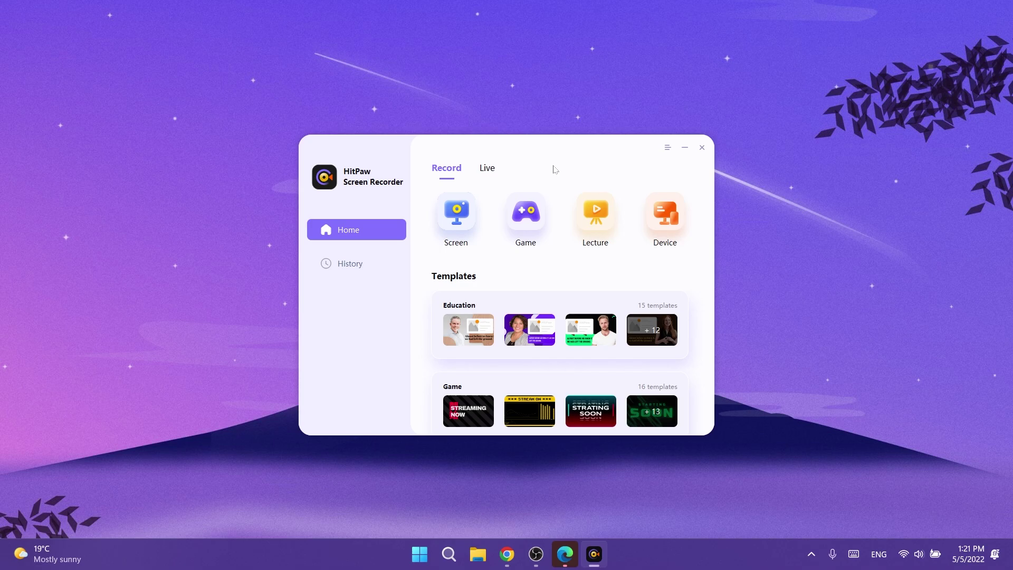
Draw a 1095 x 605 capture area and enable the webcam overlay using the integrated camera
left_click(456, 212)
left_click_drag(186, 112, 765, 433)
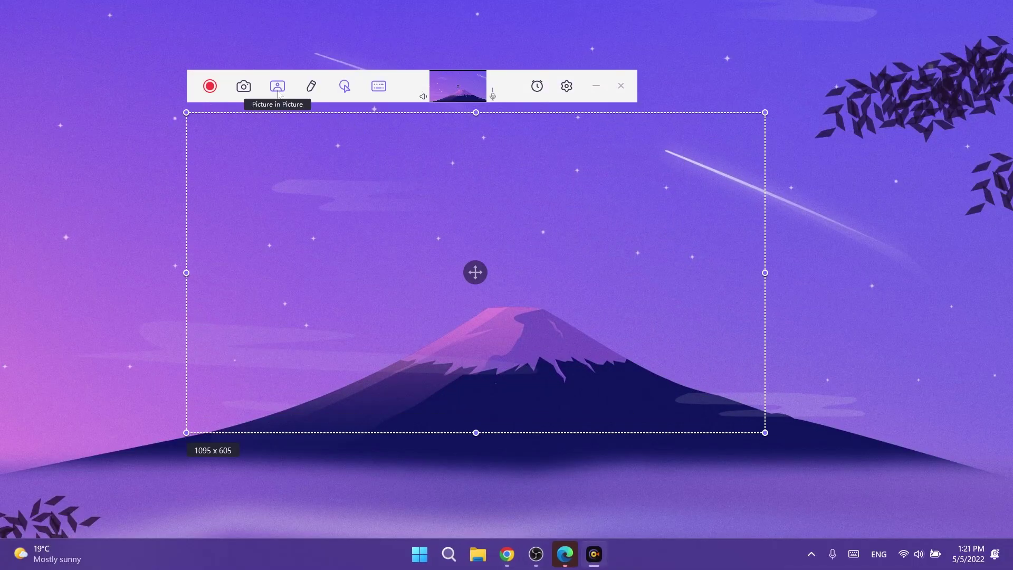
left_click(279, 94)
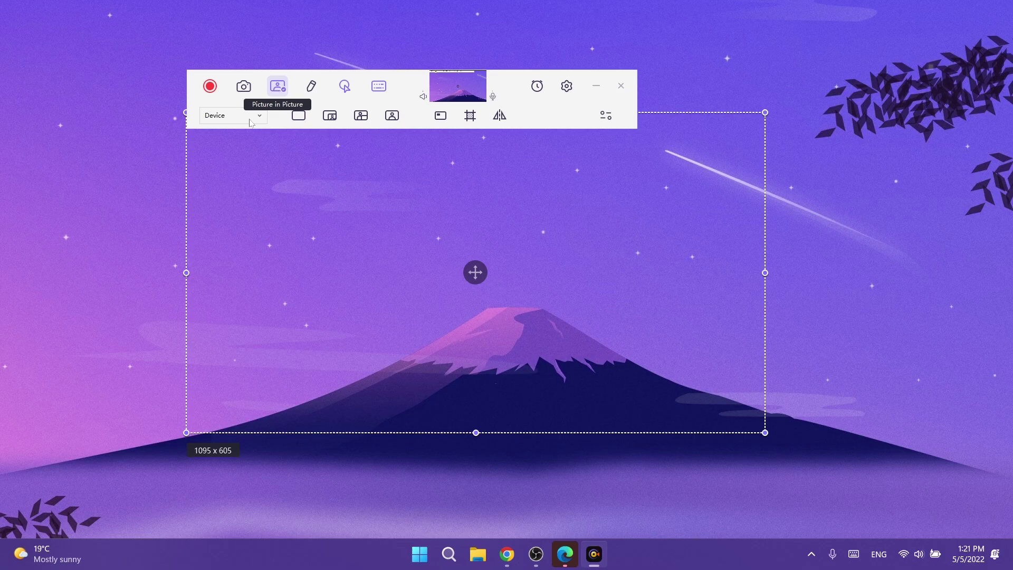
left_click(253, 90)
mouse_move(243, 116)
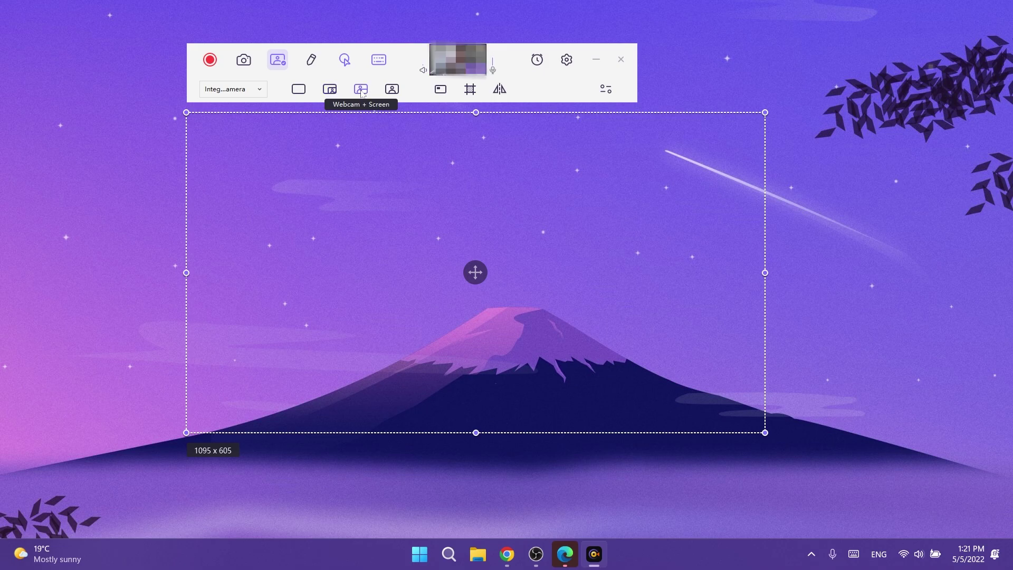
Try Webcam-only and overlay positions, return to Screen + Webcam, and open background removal
left_click(390, 90)
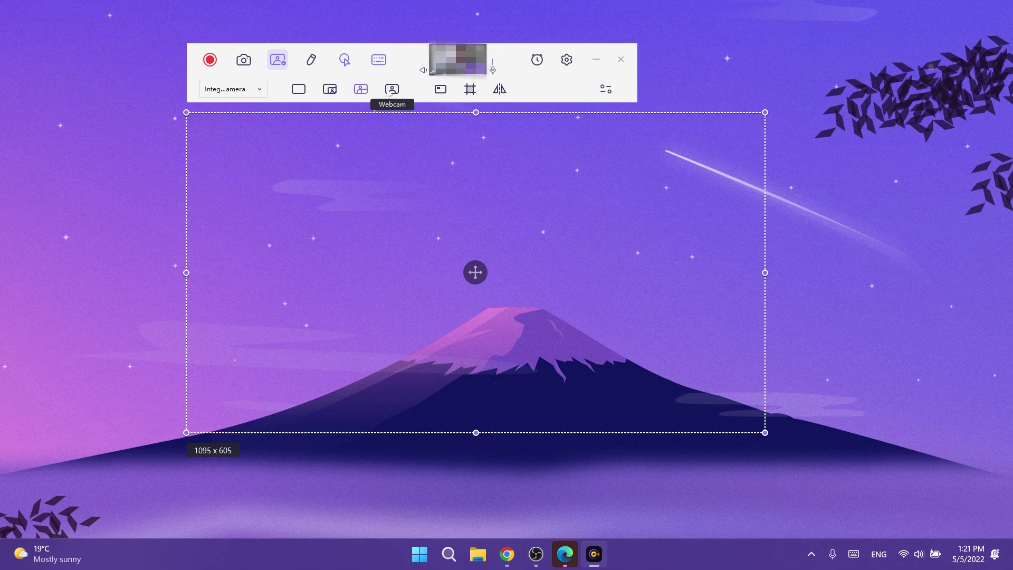
left_click(441, 90)
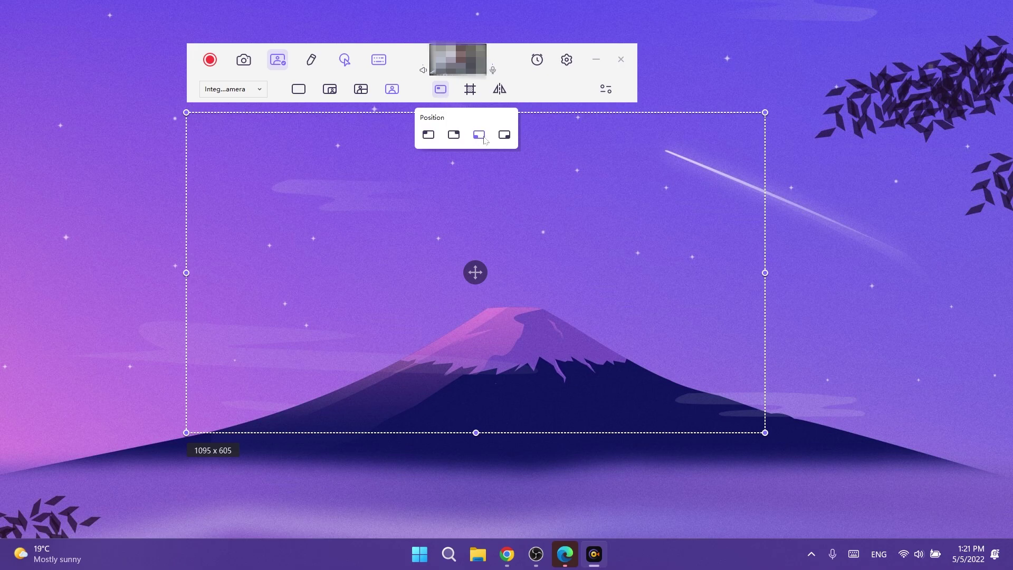
left_click(429, 135)
left_click(438, 91)
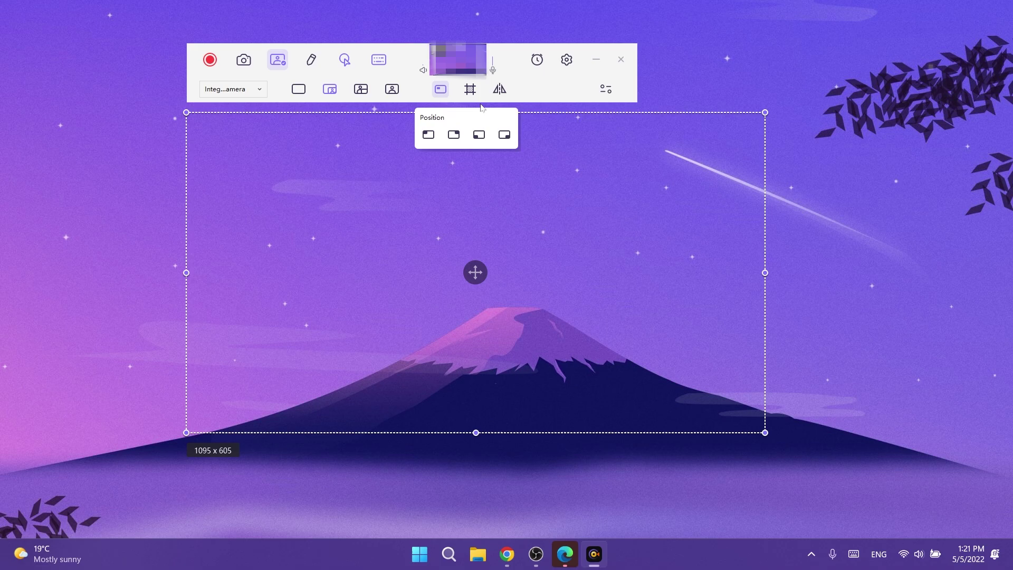
left_click(470, 91)
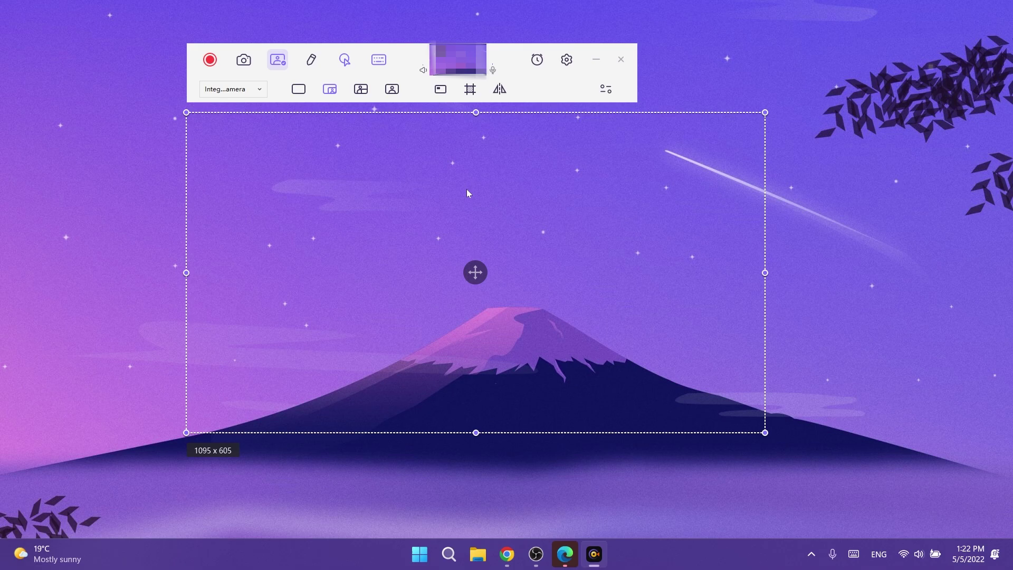
Turn on 'Always open video editor automatically after recording' in Settings
left_click(521, 60)
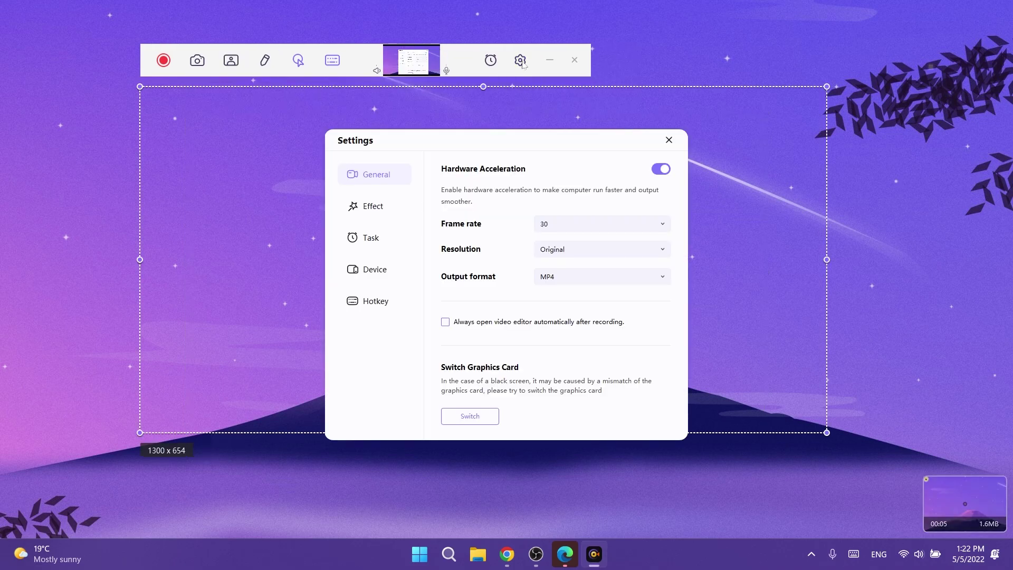
left_click(447, 323)
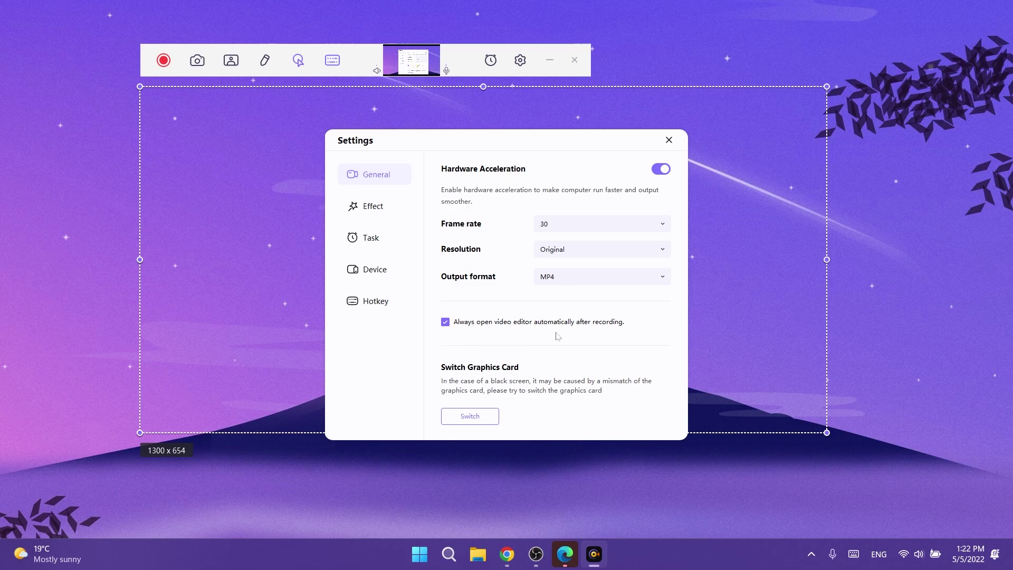
left_click(669, 140)
Record a short clip of Display settings being opened from the desktop menu and closed
left_click(163, 59)
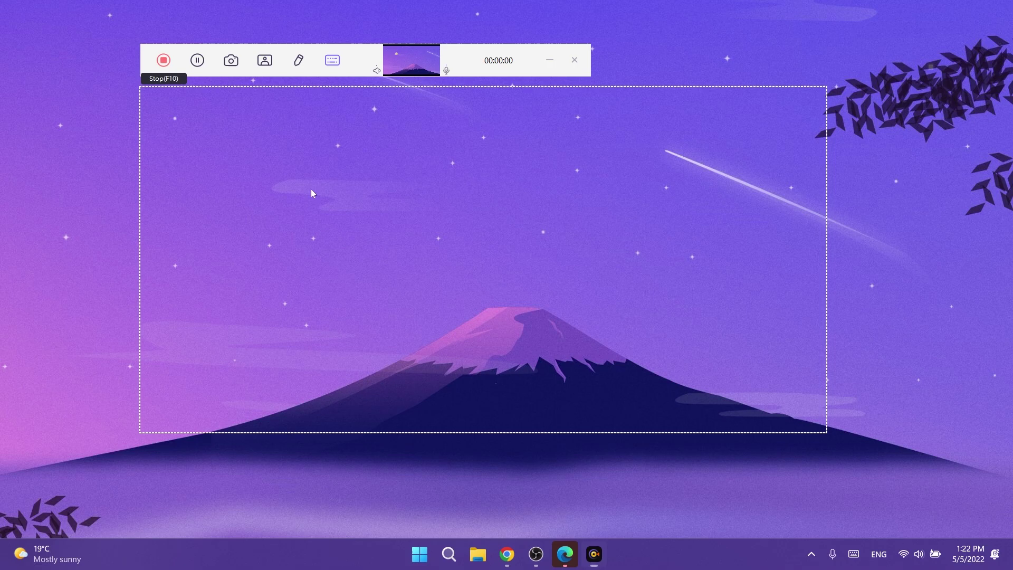
right_click(416, 206)
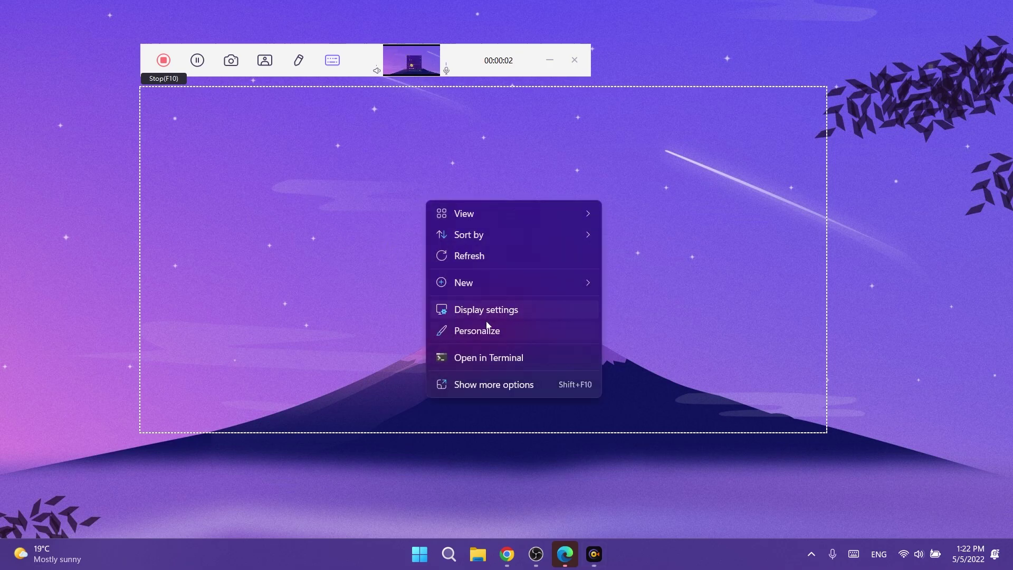
left_click(494, 308)
scroll(486, 267, "down", 10)
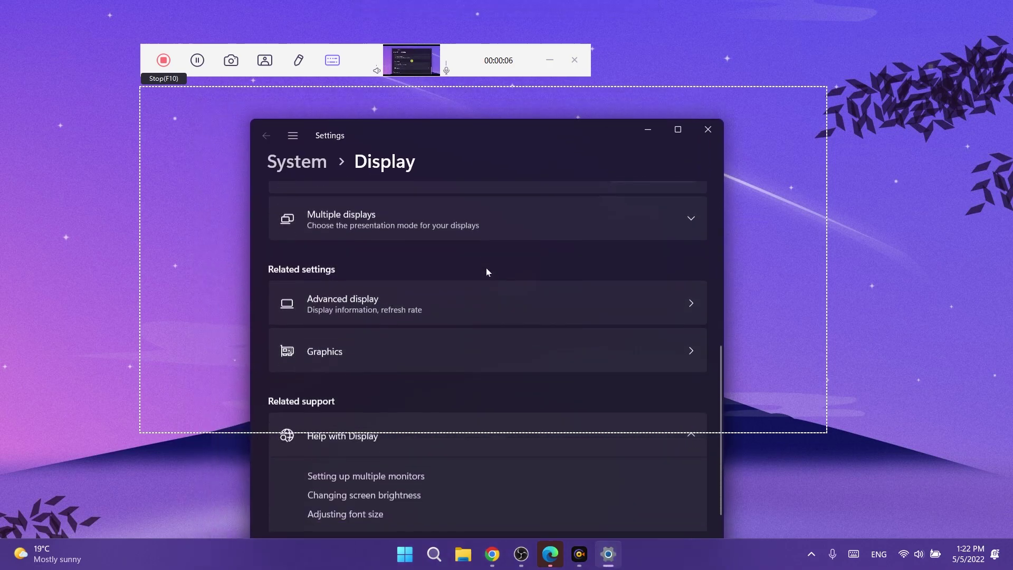
scroll(486, 268, "up", 10)
left_click(707, 135)
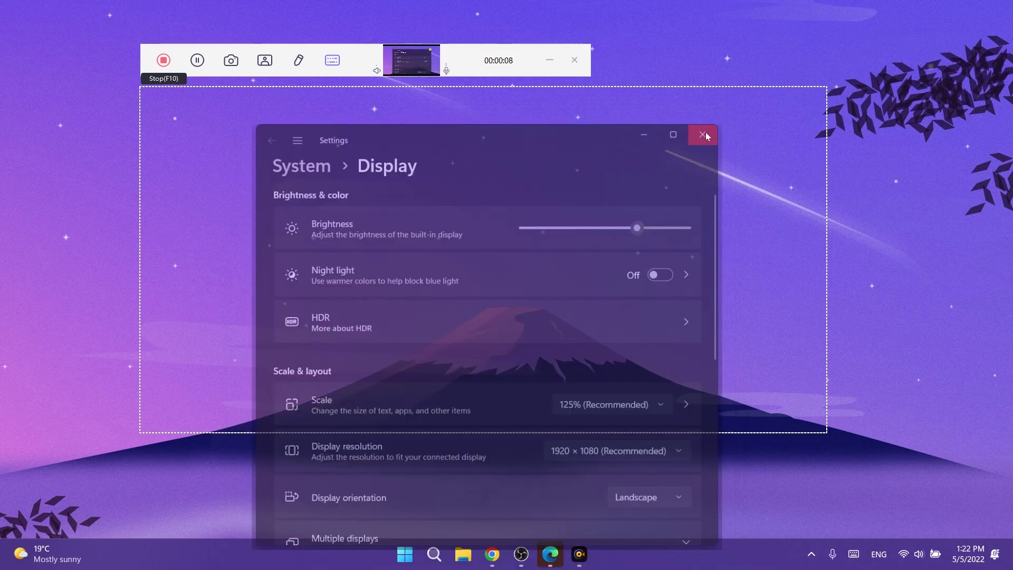
Stop recording with F10, briefly play 2022_05_05_132245.mp4 in the editor, then reset the playhead to 00:00:00
key("F10")
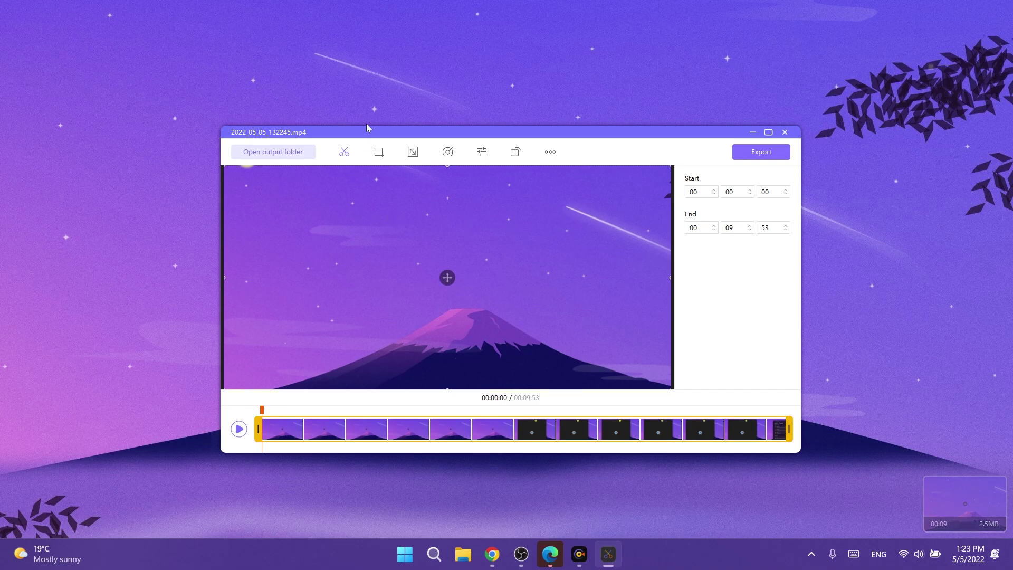
left_click_drag(367, 130, 355, 113)
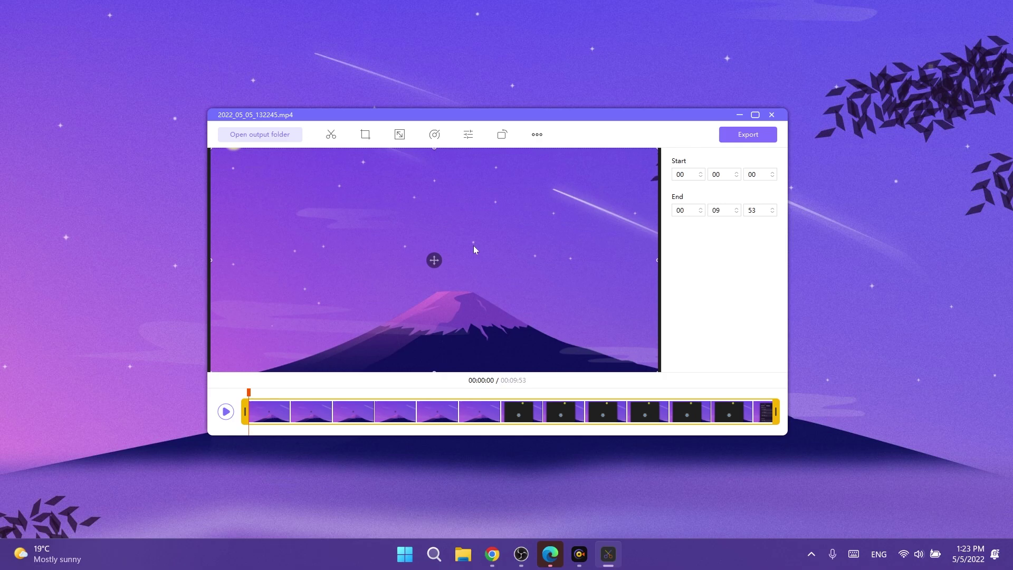
left_click(414, 310)
left_click(425, 269)
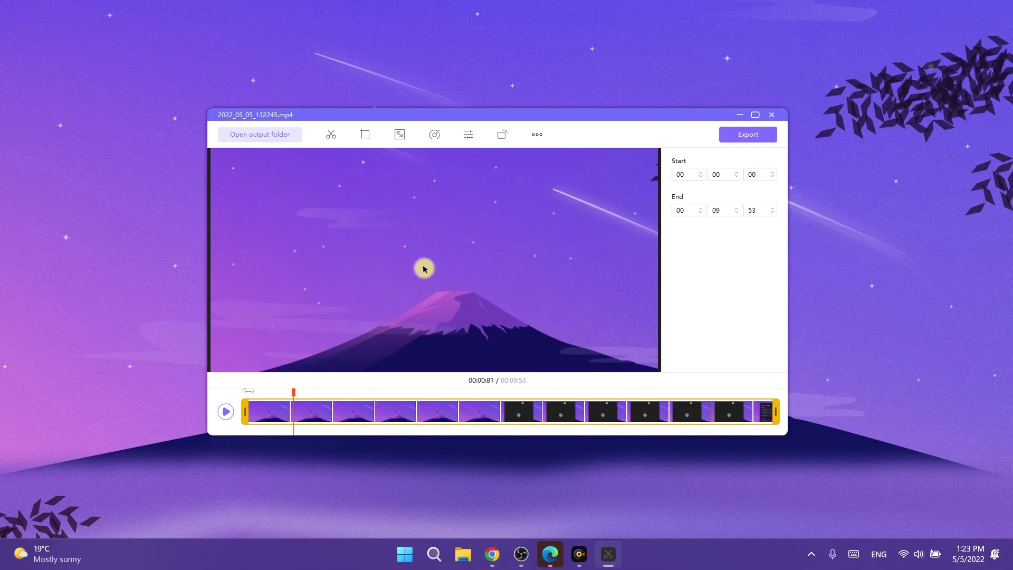
left_click(247, 390)
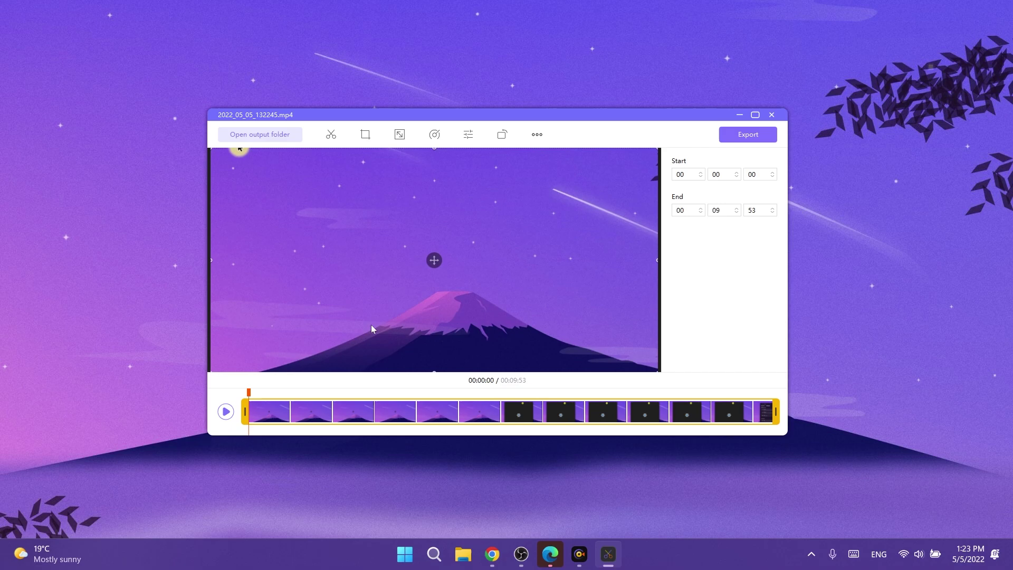